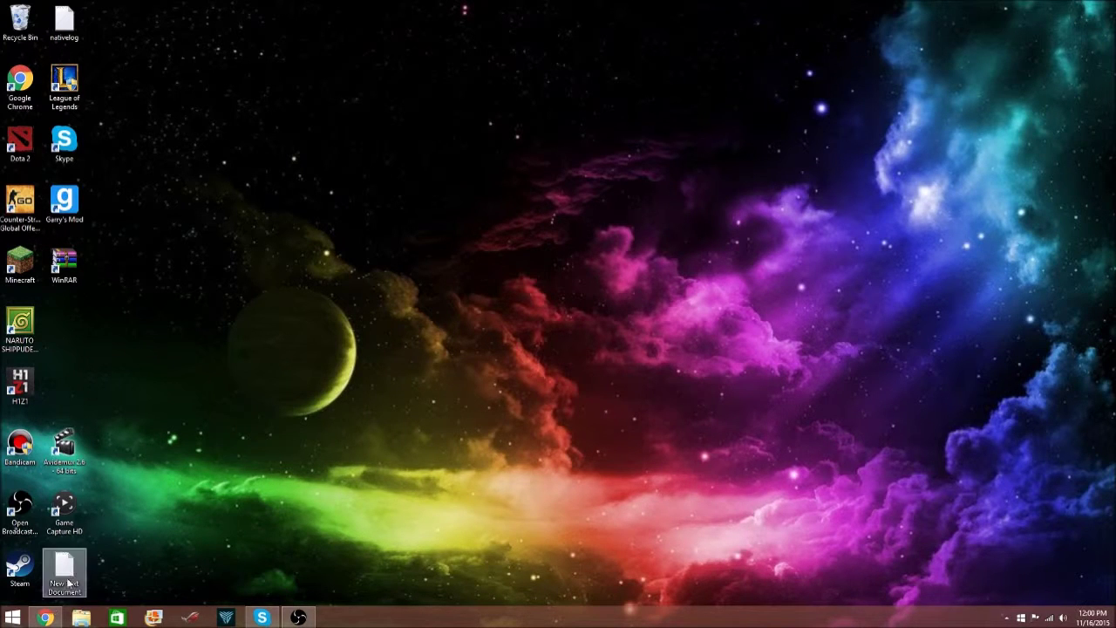
Switch to Chrome and download the recommended Forge installer 11.14.4.1563 for Minecraft 1.8, skipping the advertisement page
{"action": "left_click", "coordinate": [45, 617]}
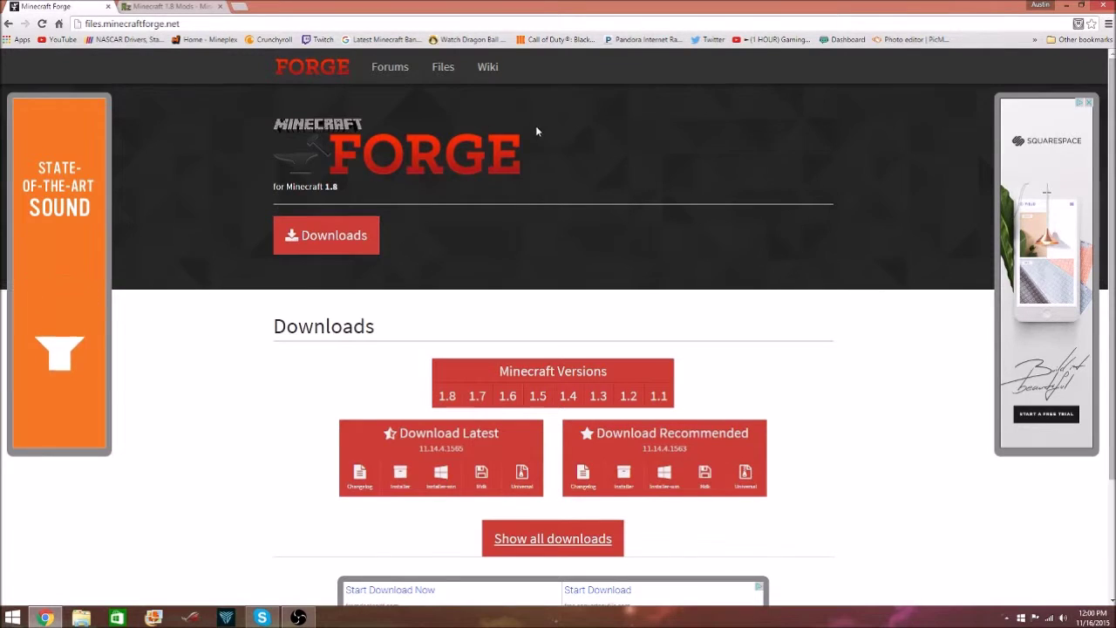
{"action": "scroll", "coordinate": [597, 117], "scroll_direction": "down", "scroll_amount": 2}
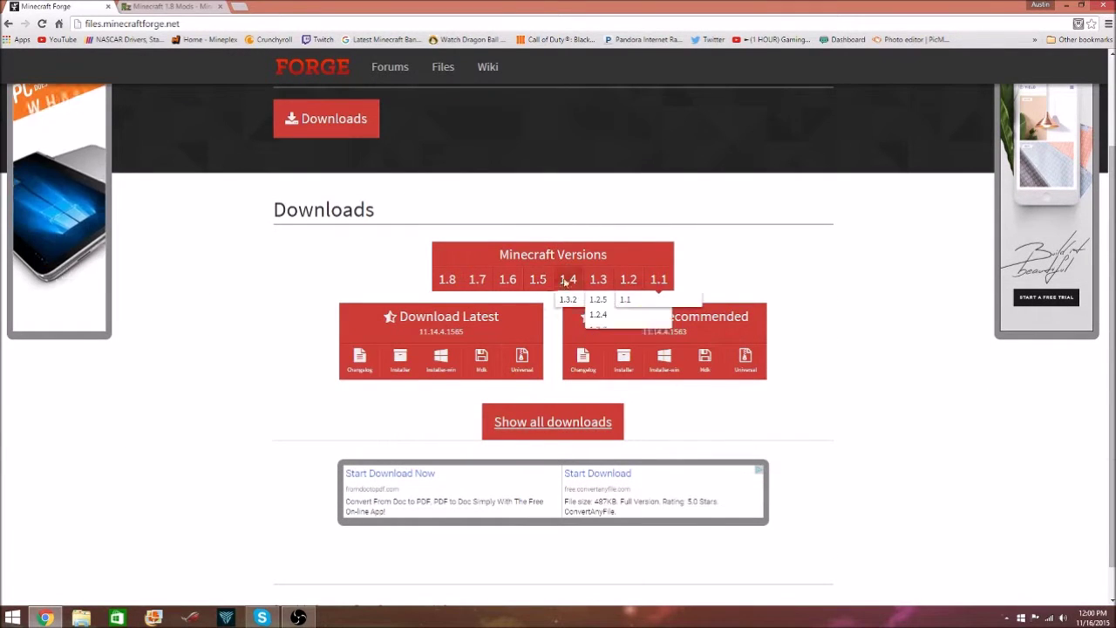
{"action": "mouse_move", "coordinate": [490, 288]}
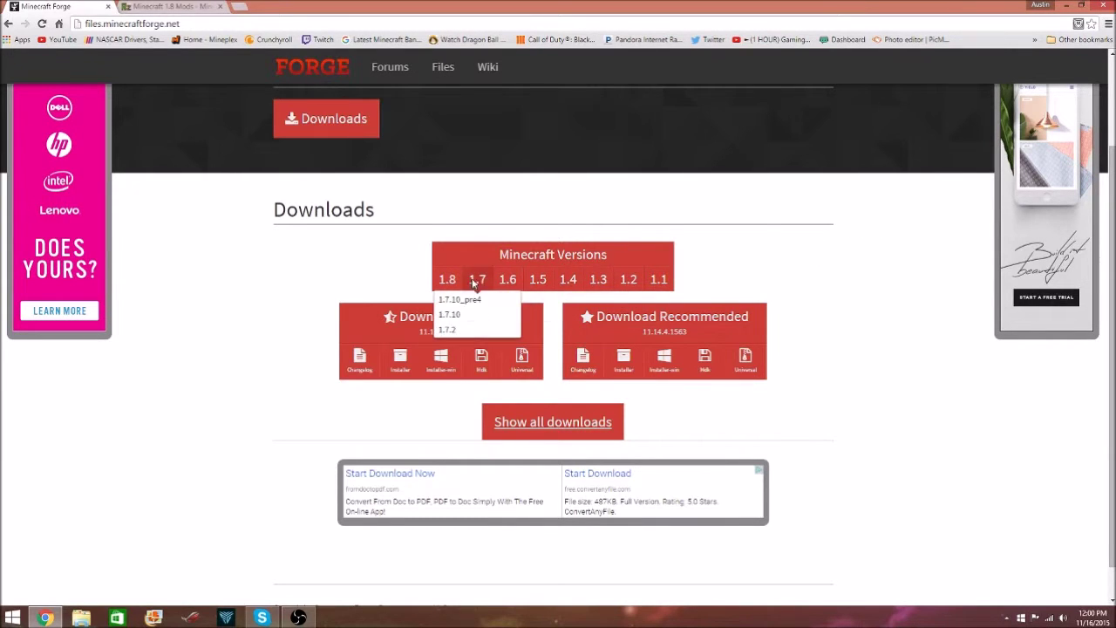
{"action": "mouse_move", "coordinate": [448, 282]}
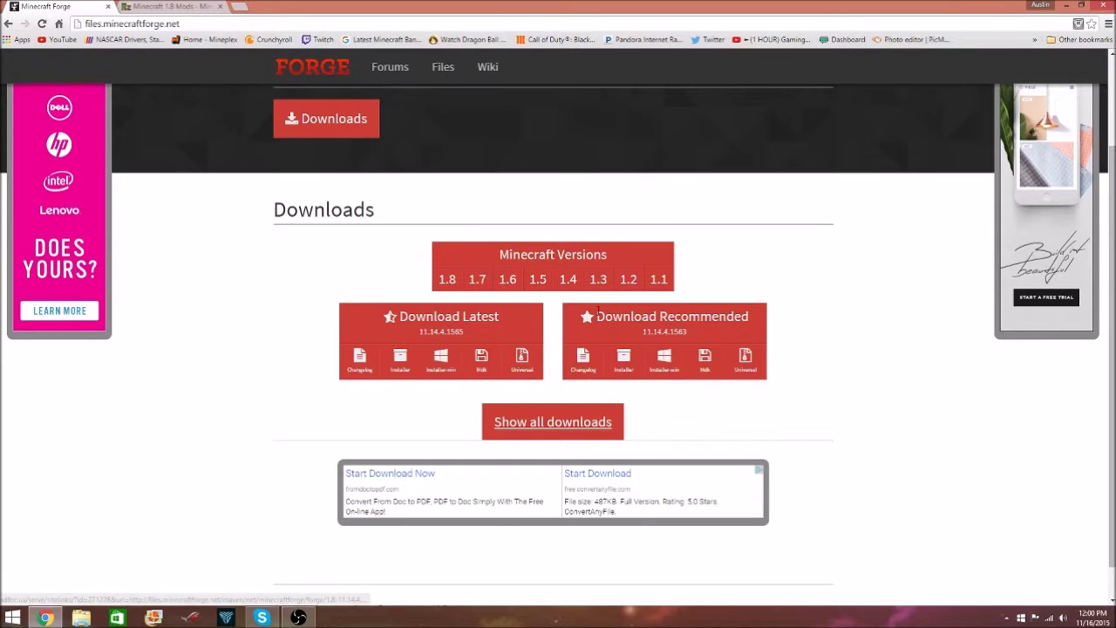
{"action": "left_click", "coordinate": [623, 358]}
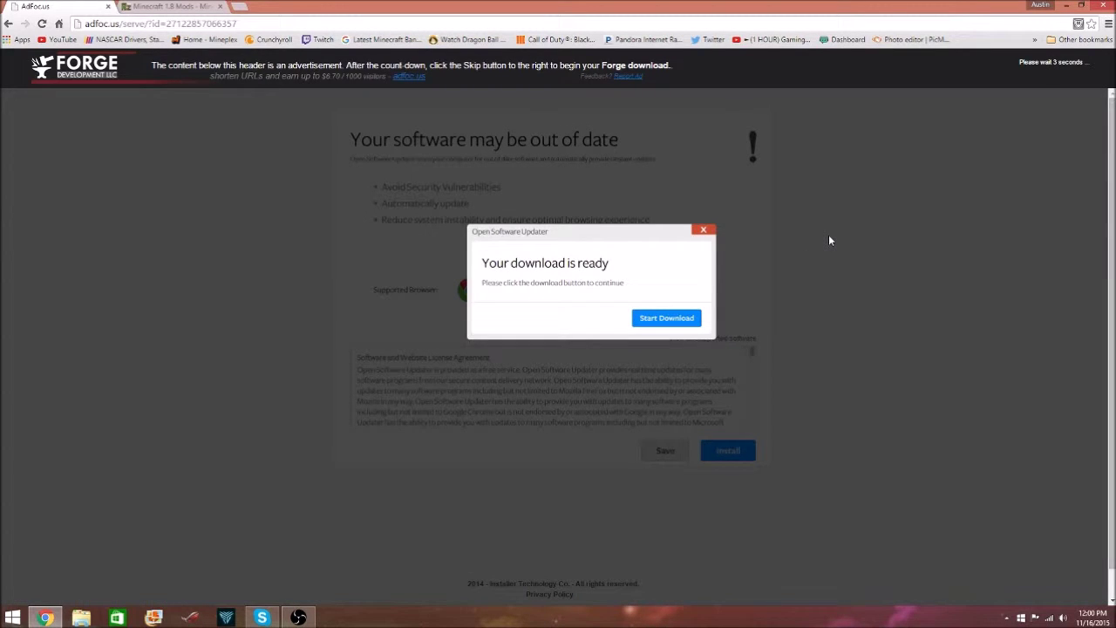
{"action": "left_click", "coordinate": [1055, 70]}
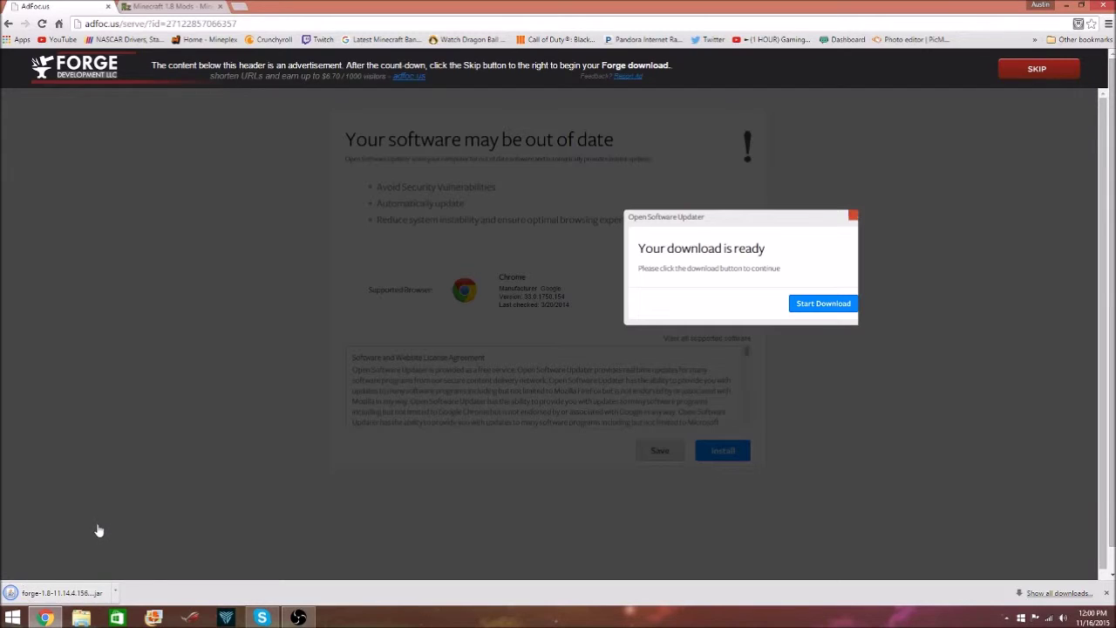
Run the downloaded Forge installer with the Install client option, minimize the browser and close the completion message
{"action": "left_click", "coordinate": [75, 588]}
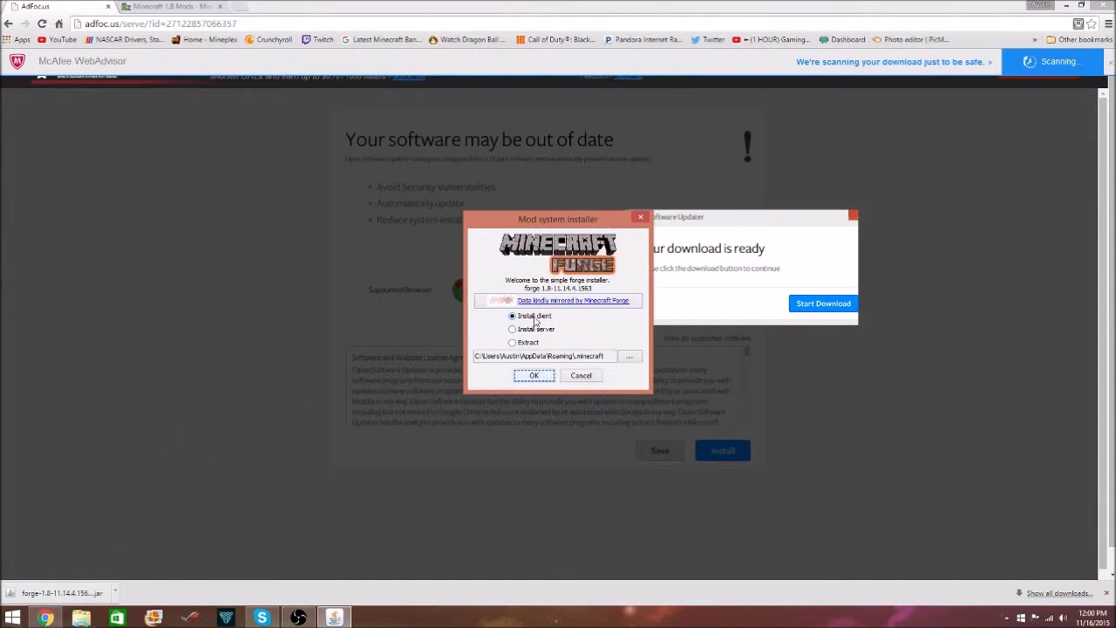
{"action": "left_click", "coordinate": [535, 378]}
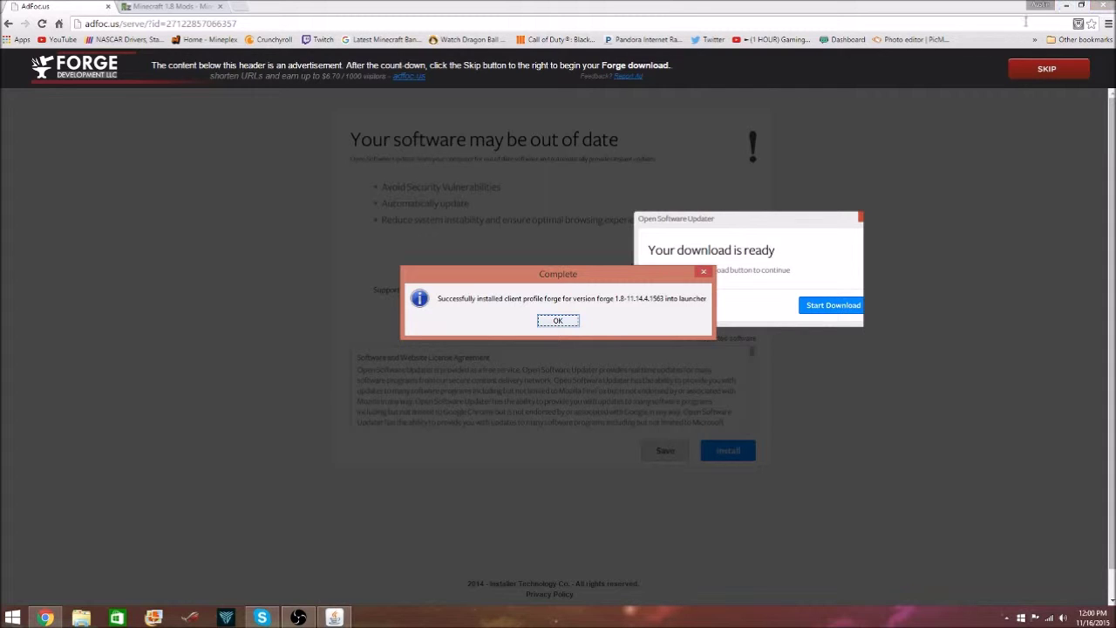
{"action": "left_click", "coordinate": [1066, 5]}
{"action": "left_click", "coordinate": [565, 321]}
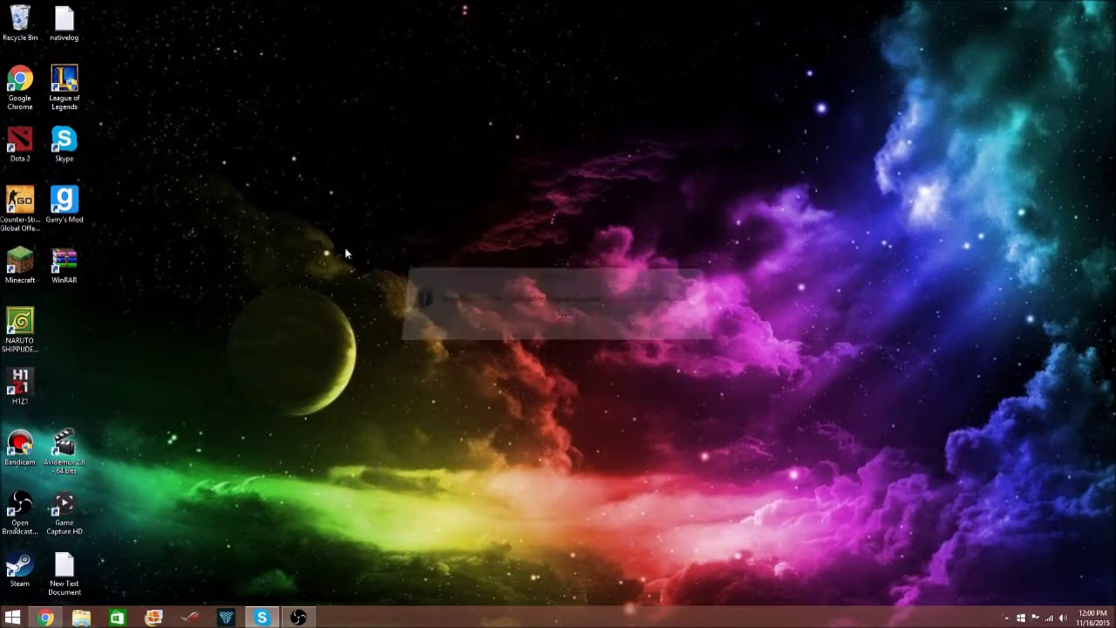
{"action": "double_click", "coordinate": [18, 264]}
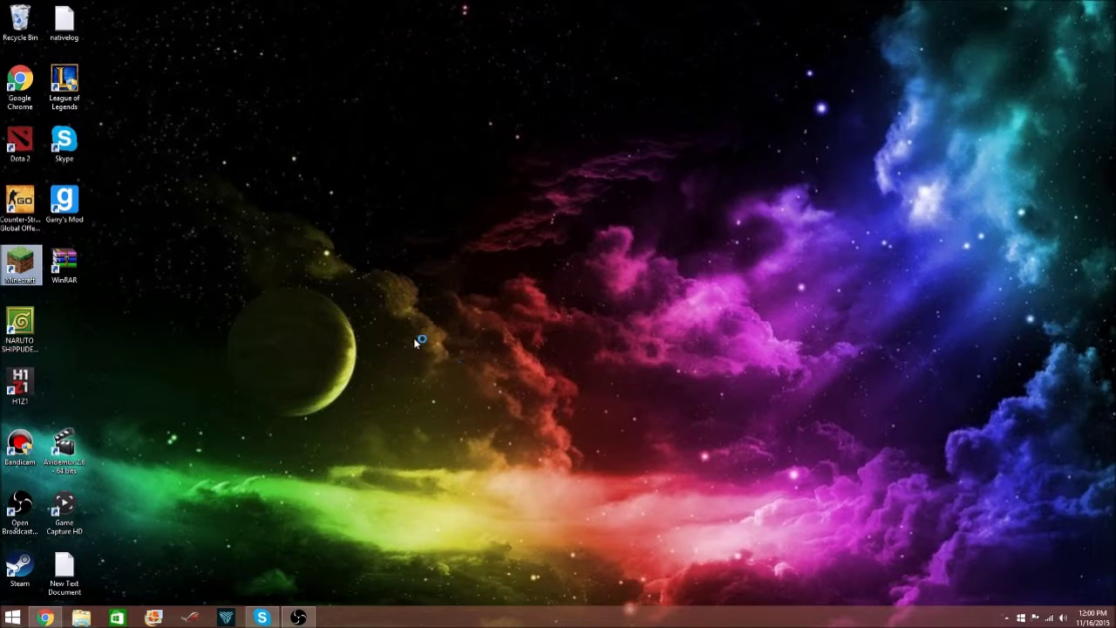
{"action": "left_click", "coordinate": [394, 442]}
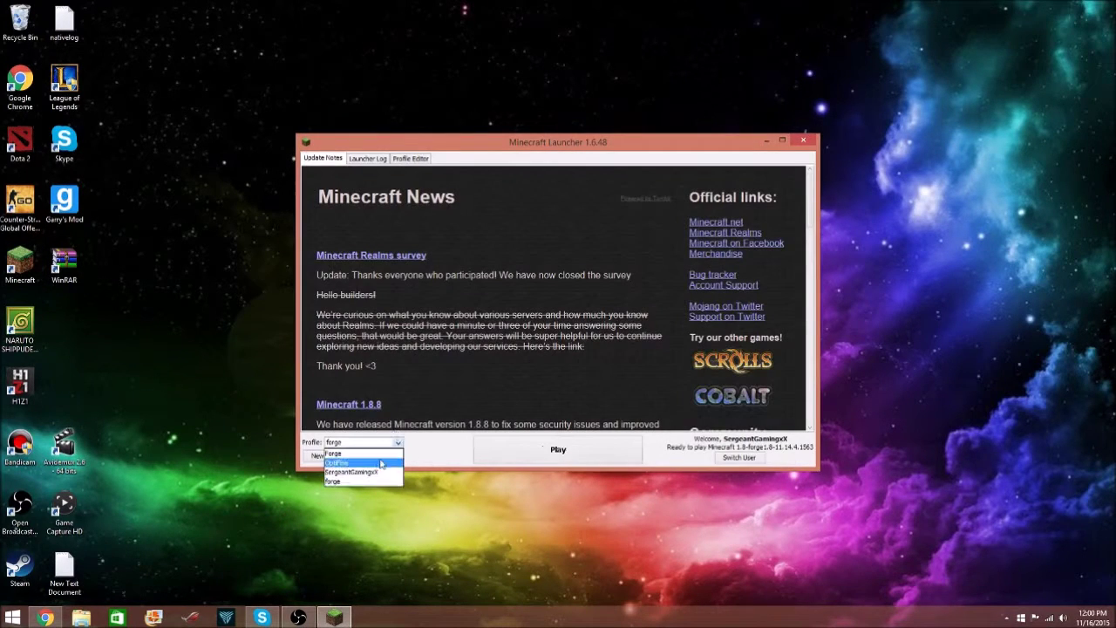
{"action": "left_click", "coordinate": [441, 525]}
{"action": "left_click", "coordinate": [329, 455]}
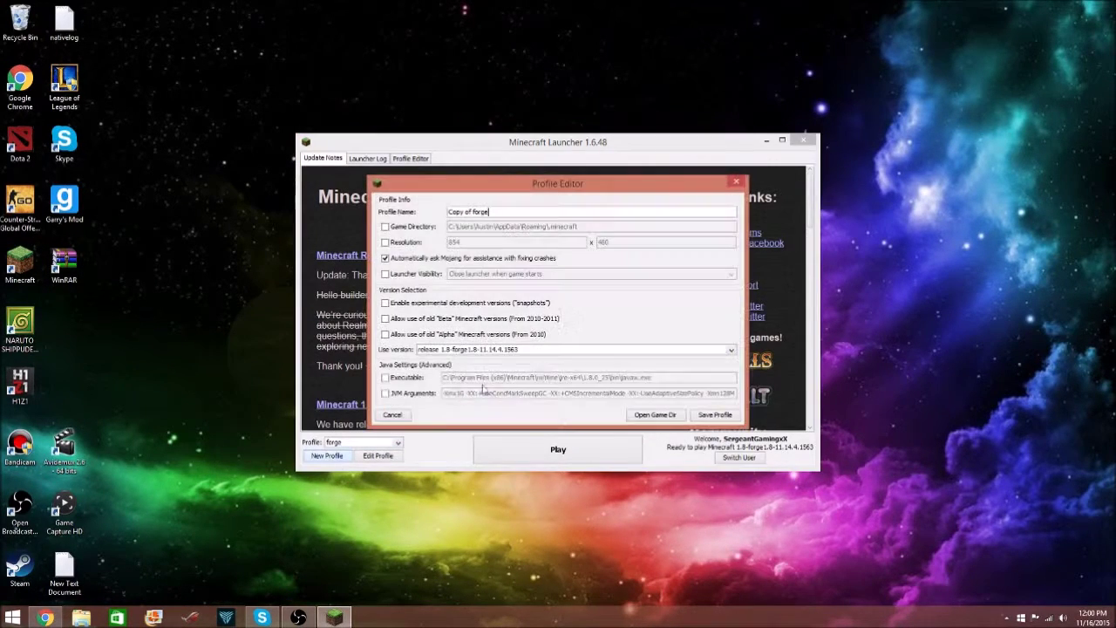
{"action": "left_click", "coordinate": [552, 356]}
{"action": "left_click", "coordinate": [488, 356]}
{"action": "left_click", "coordinate": [557, 348]}
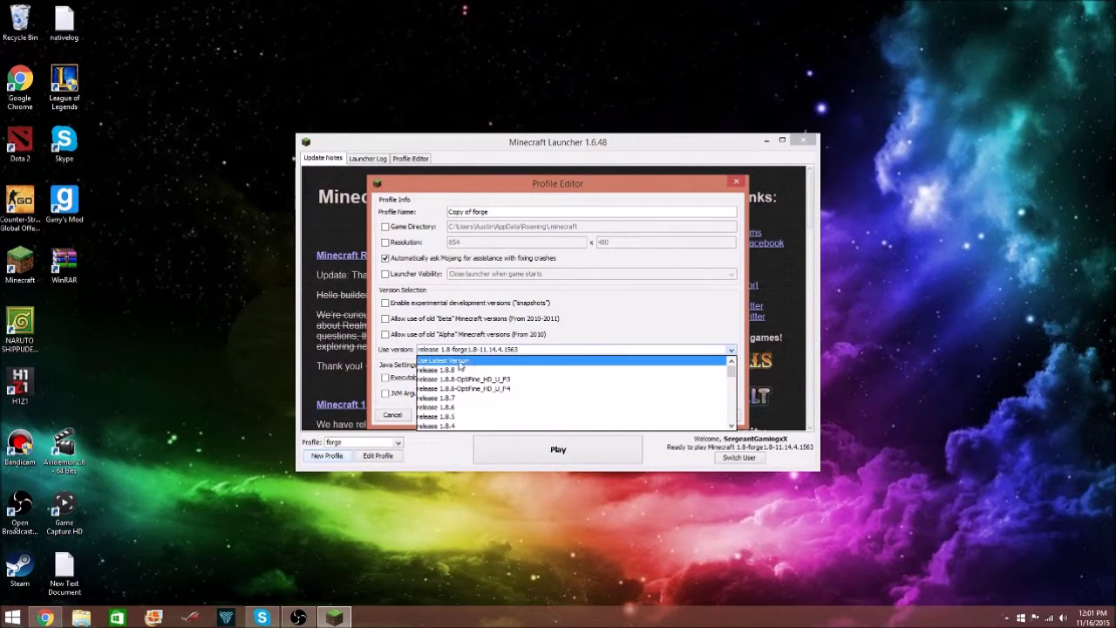
{"action": "left_click", "coordinate": [736, 182]}
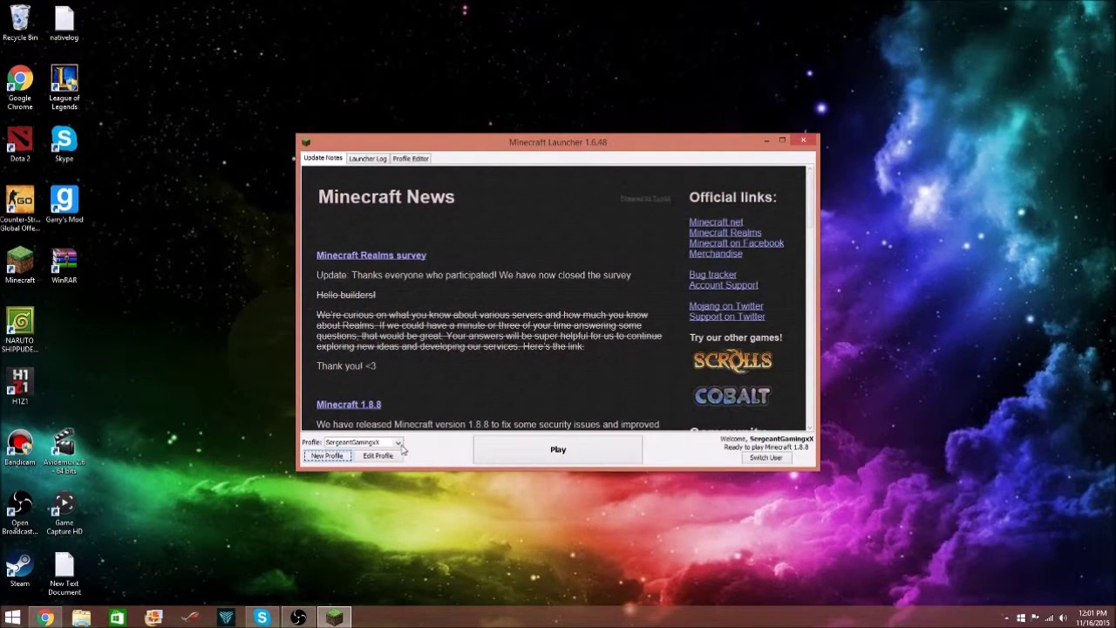
{"action": "left_click", "coordinate": [399, 443]}
{"action": "left_click", "coordinate": [349, 463]}
{"action": "left_click", "coordinate": [803, 142]}
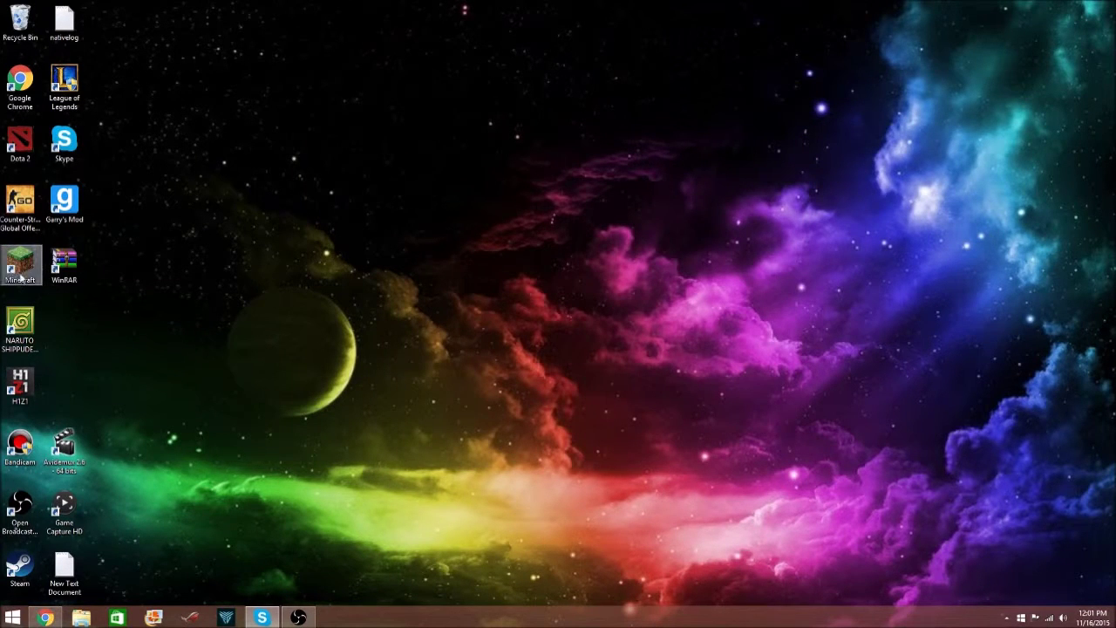
Start Minecraft from the launcher using the lowercase forge profile for 1.8-forge1.8-11.14.4.1563, and quit the game from its title screen
{"action": "double_click", "coordinate": [22, 266]}
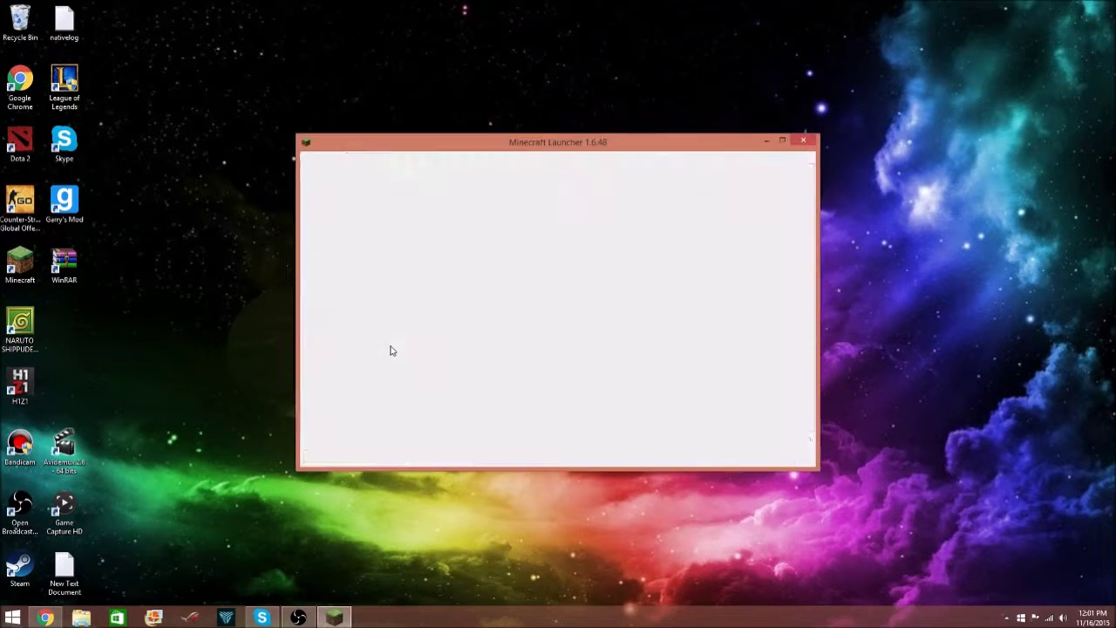
{"action": "left_click", "coordinate": [393, 442]}
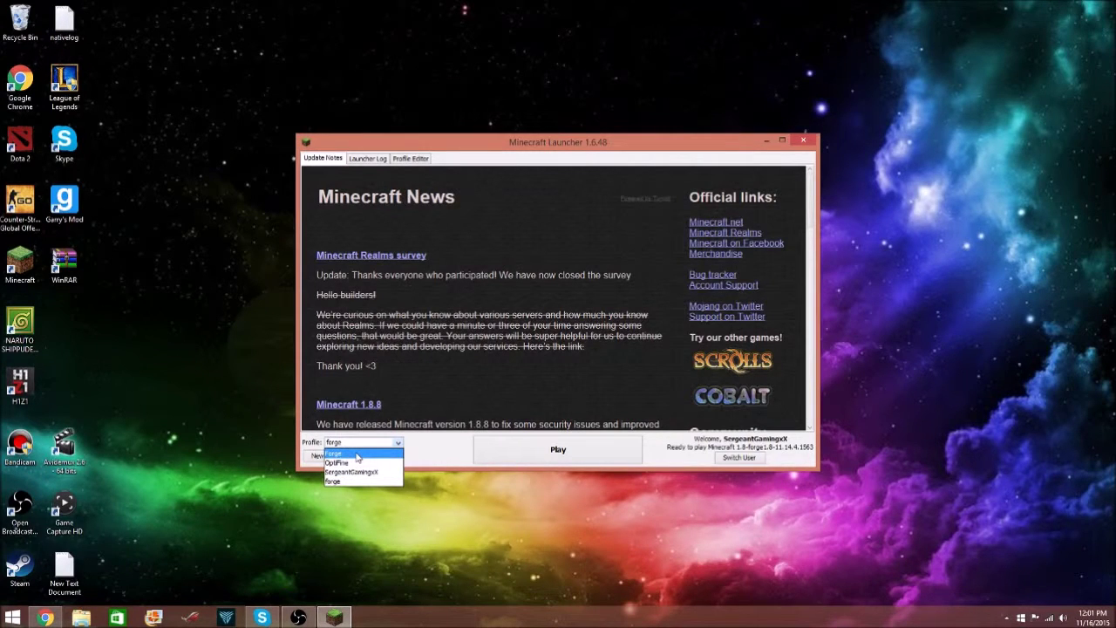
{"action": "left_click", "coordinate": [358, 455]}
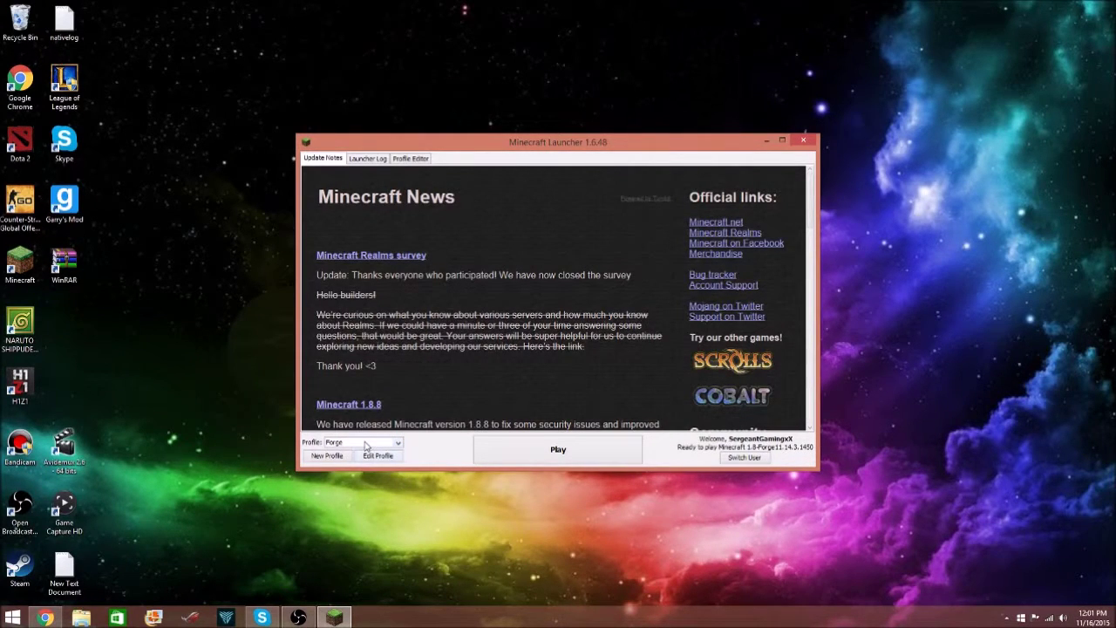
{"action": "left_click", "coordinate": [367, 445]}
{"action": "left_click", "coordinate": [358, 481]}
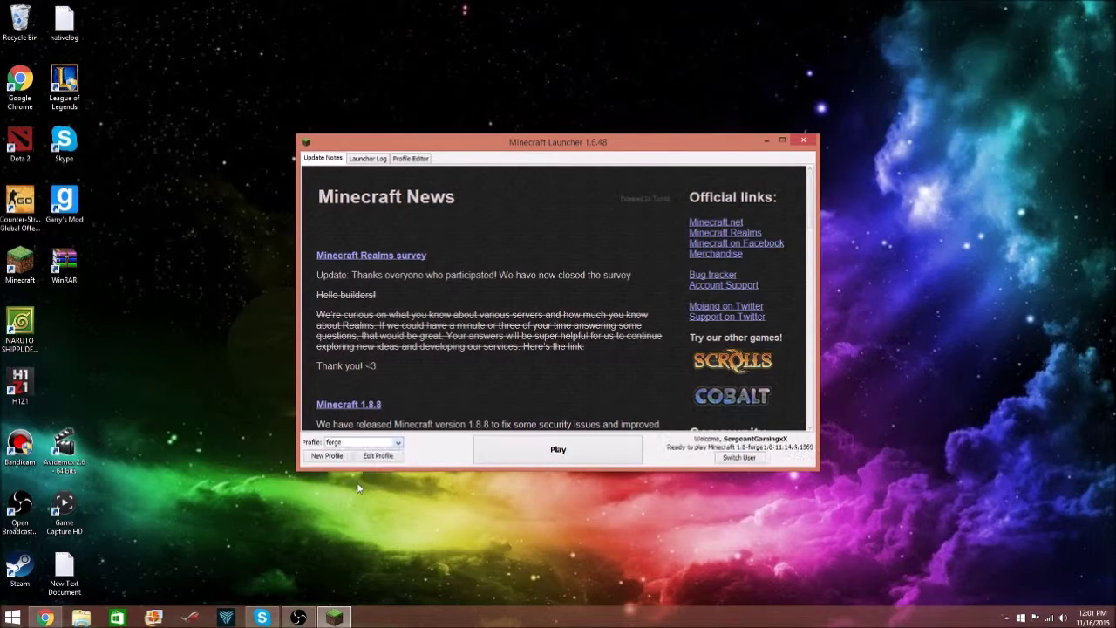
{"action": "left_click", "coordinate": [383, 446]}
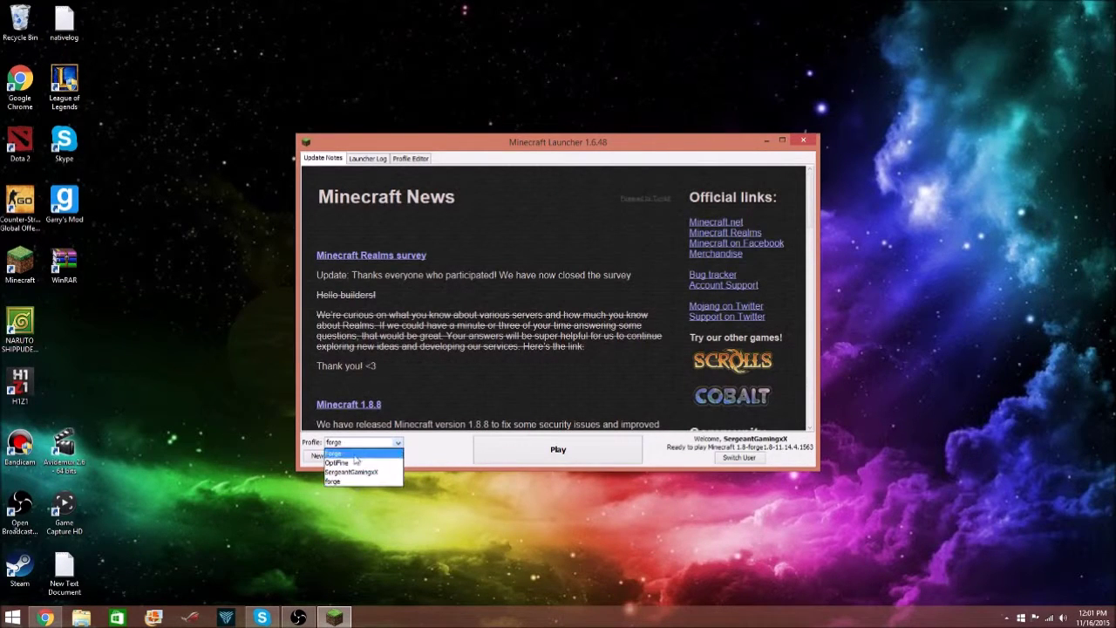
{"action": "left_click", "coordinate": [354, 483]}
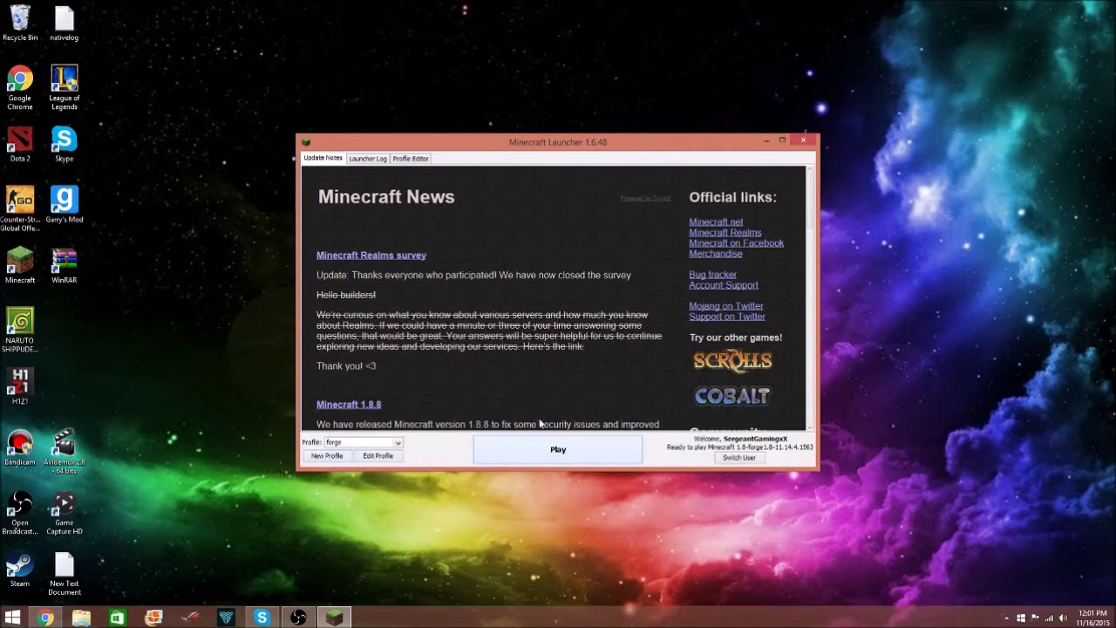
{"action": "left_click", "coordinate": [586, 451]}
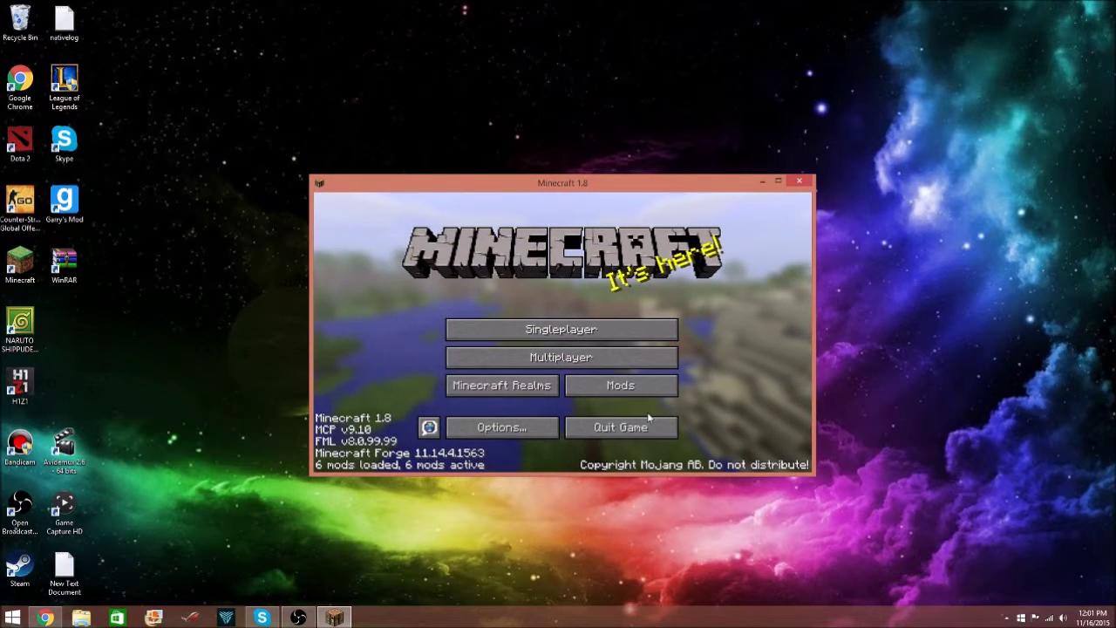
{"action": "left_click", "coordinate": [646, 431]}
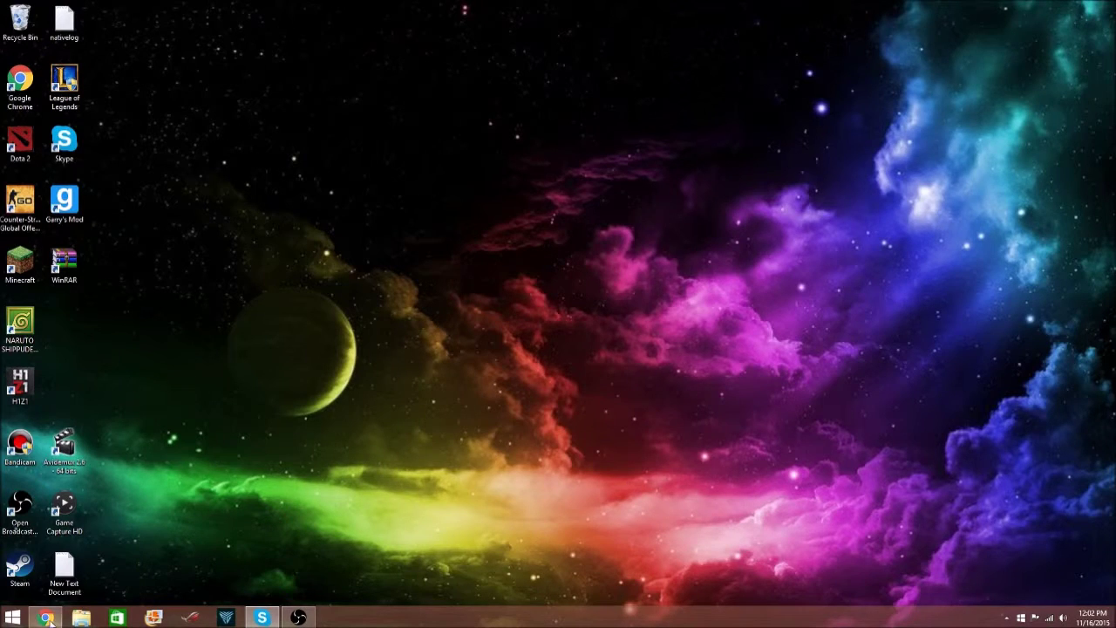
Switch to Chrome and examine the Minecraft 1.8 Mods list on azminecraft.info for mods compatible with version 1.8
{"action": "left_click", "coordinate": [45, 617]}
{"action": "left_click", "coordinate": [138, 6]}
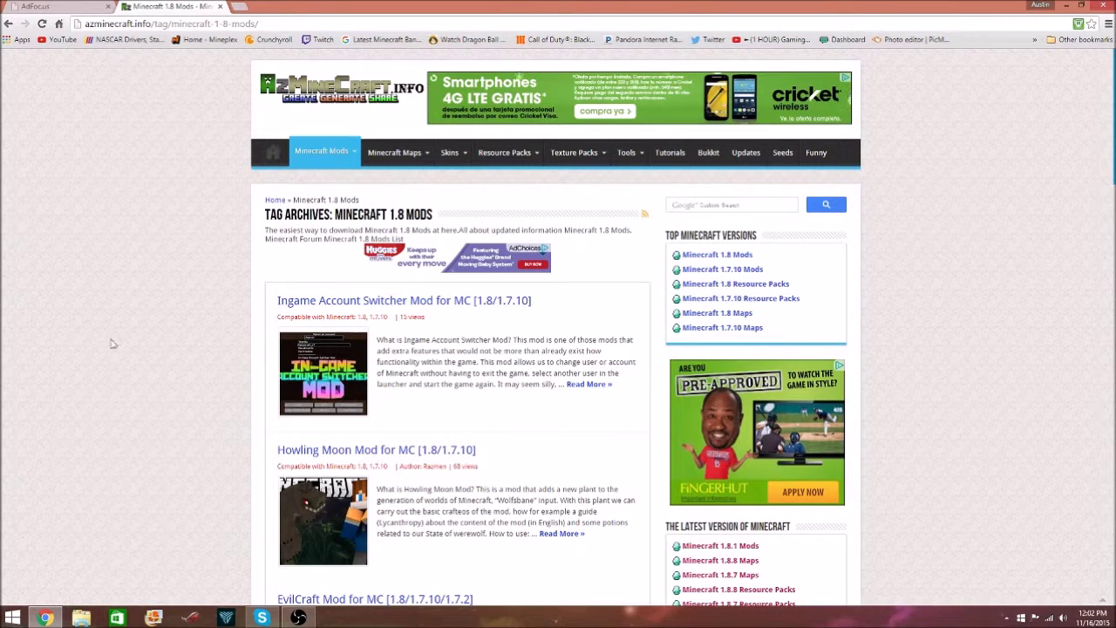
{"action": "mouse_move", "coordinate": [321, 153]}
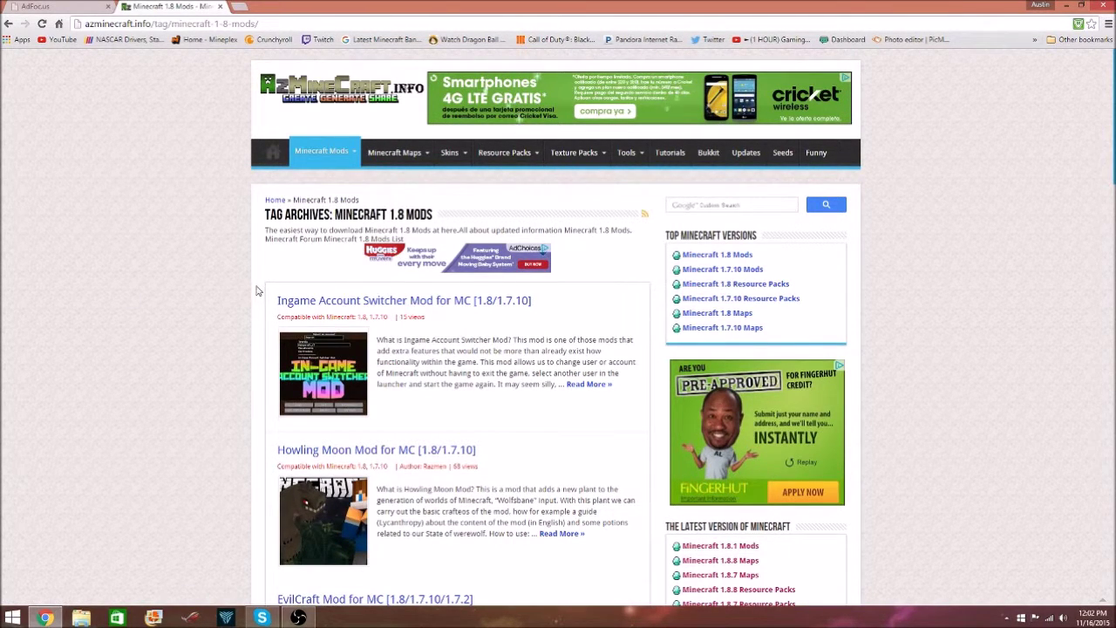
{"action": "scroll", "coordinate": [258, 291], "scroll_direction": "down", "scroll_amount": 10}
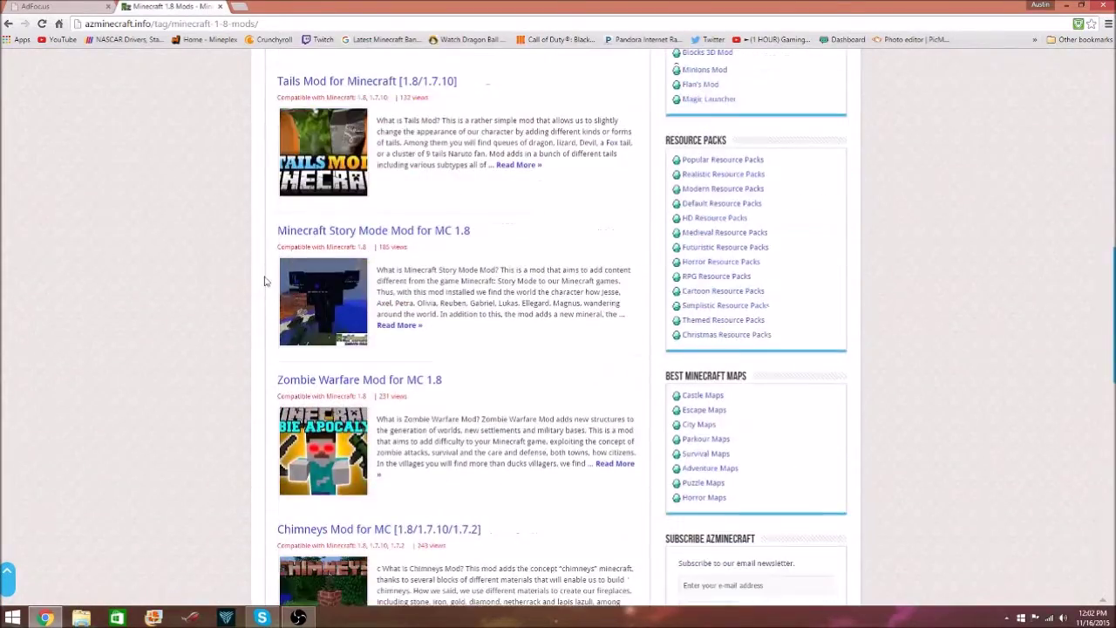
{"action": "scroll", "coordinate": [266, 281], "scroll_direction": "down", "scroll_amount": 3}
{"action": "scroll", "coordinate": [267, 412], "scroll_direction": "down", "scroll_amount": 4}
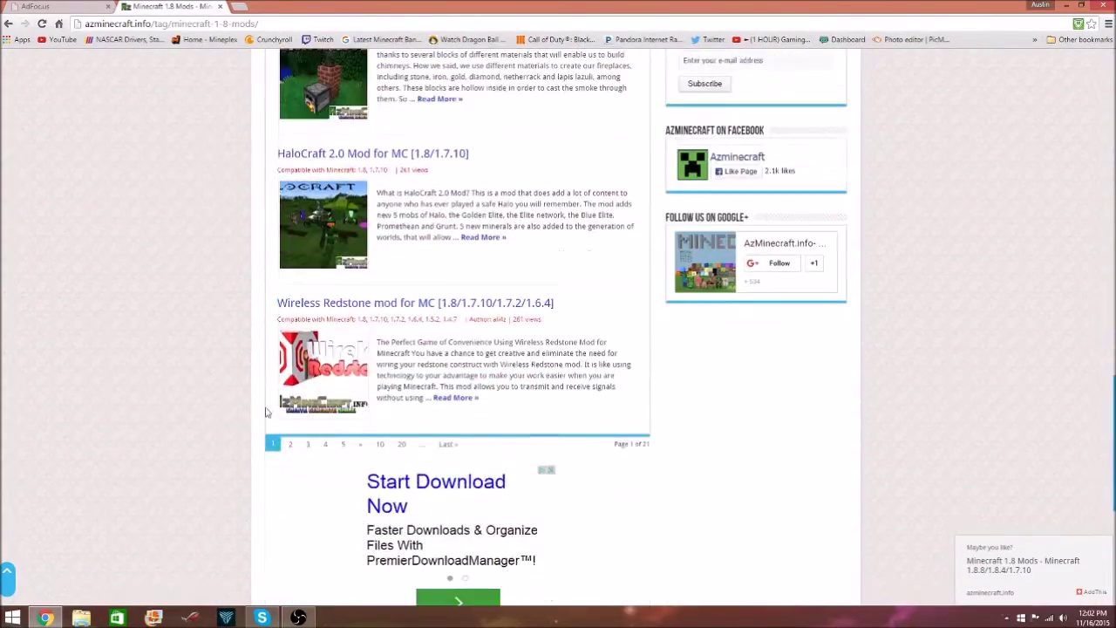
{"action": "scroll", "coordinate": [268, 406], "scroll_direction": "up", "scroll_amount": 12}
{"action": "scroll", "coordinate": [269, 404], "scroll_direction": "down", "scroll_amount": 7}
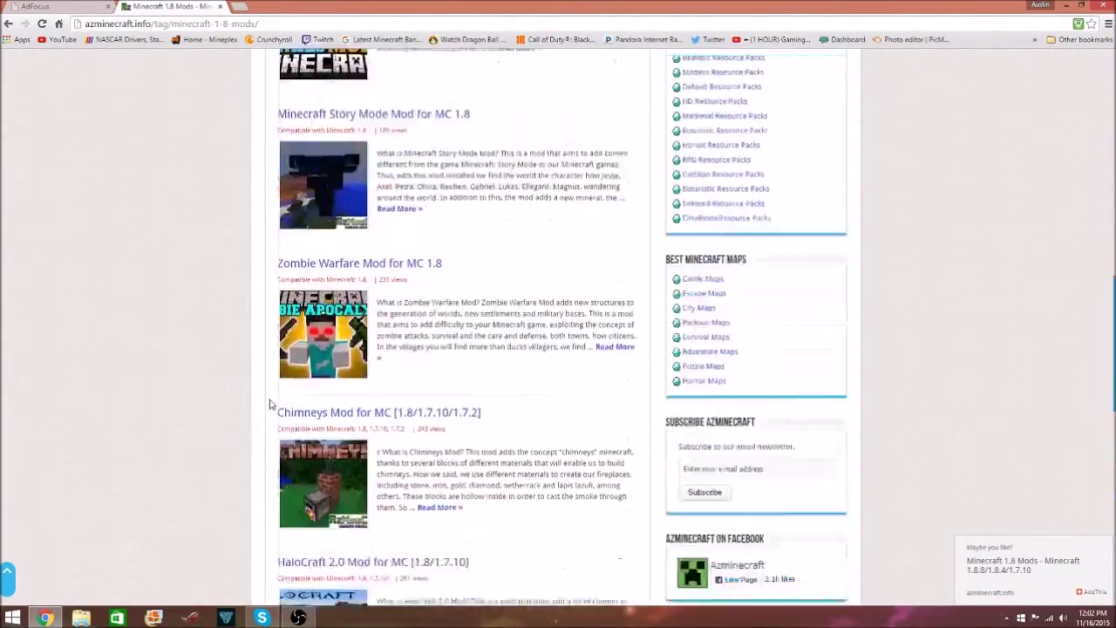
{"action": "scroll", "coordinate": [272, 402], "scroll_direction": "down", "scroll_amount": 3}
{"action": "scroll", "coordinate": [280, 399], "scroll_direction": "up", "scroll_amount": 5}
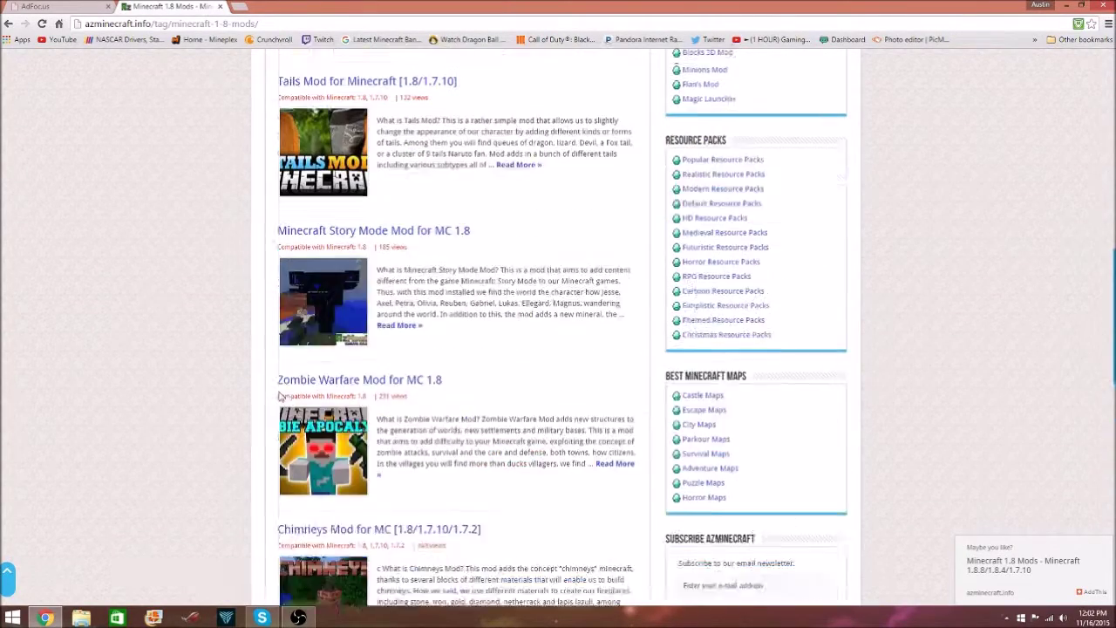
{"action": "scroll", "coordinate": [281, 394], "scroll_direction": "up", "scroll_amount": 1}
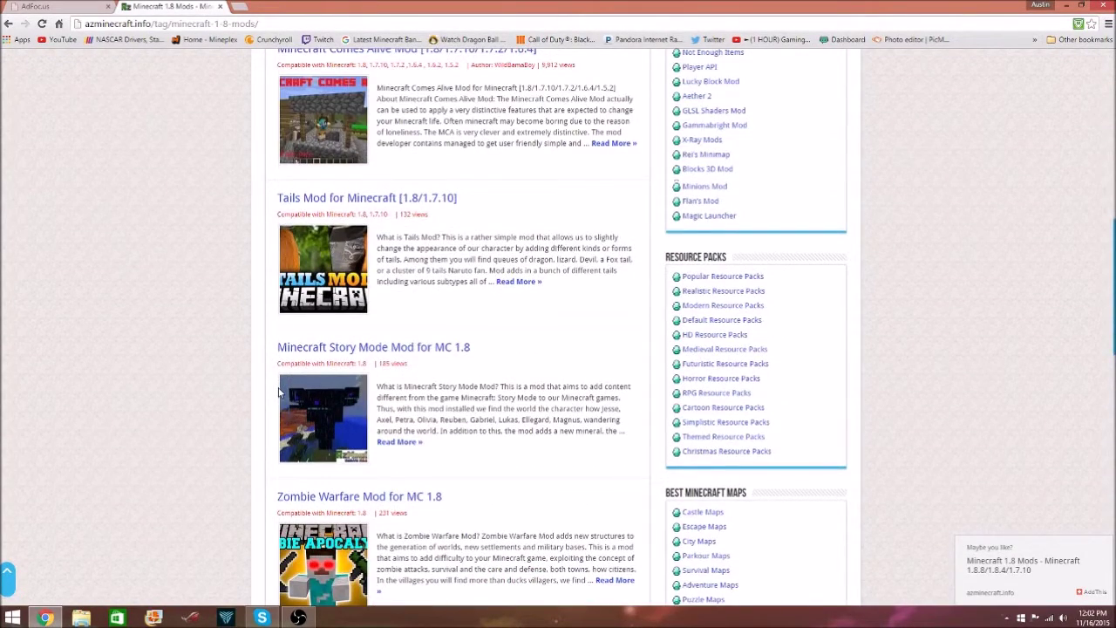
{"action": "scroll", "coordinate": [279, 392], "scroll_direction": "up", "scroll_amount": 7}
{"action": "scroll", "coordinate": [531, 175], "scroll_direction": "up", "scroll_amount": 4}
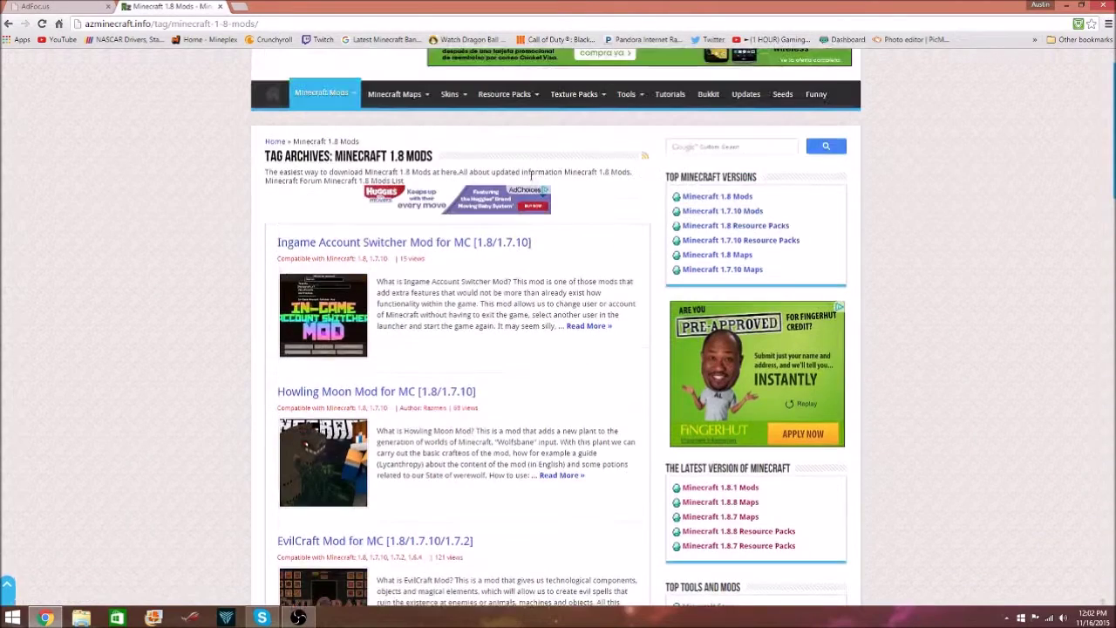
{"action": "scroll", "coordinate": [551, 266], "scroll_direction": "down", "scroll_amount": 2}
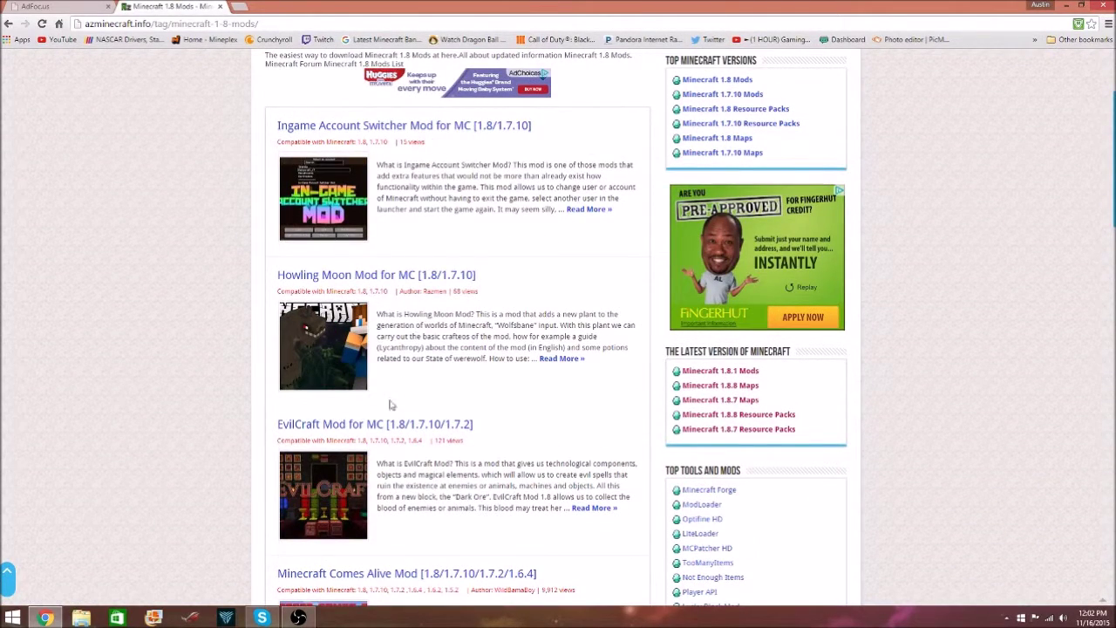
{"action": "scroll", "coordinate": [391, 404], "scroll_direction": "down", "scroll_amount": 2}
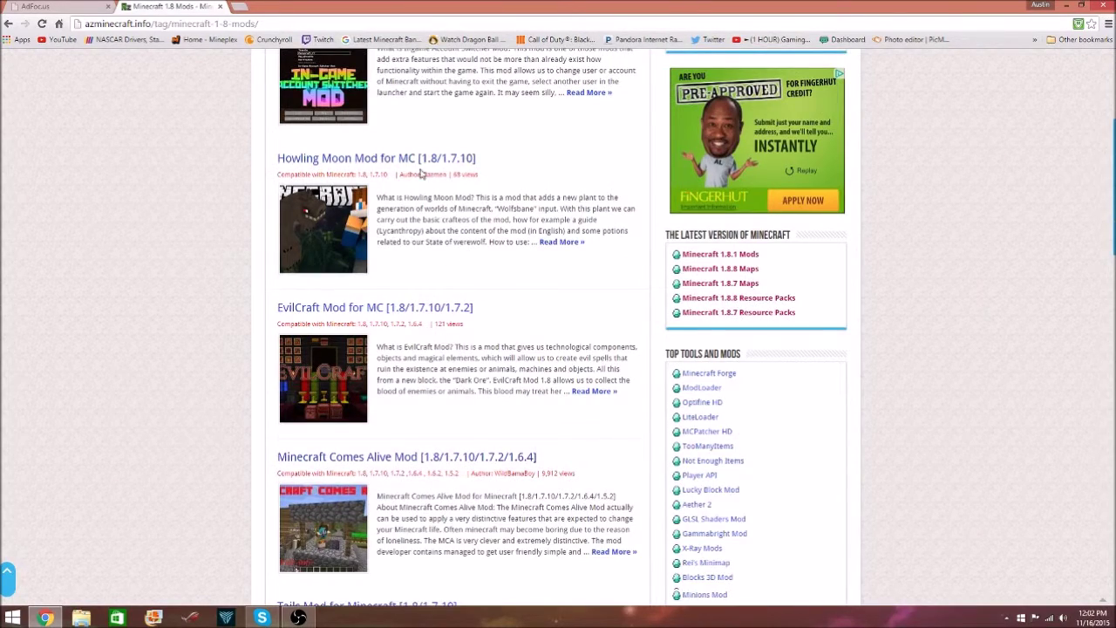
{"action": "scroll", "coordinate": [421, 172], "scroll_direction": "down", "scroll_amount": 5}
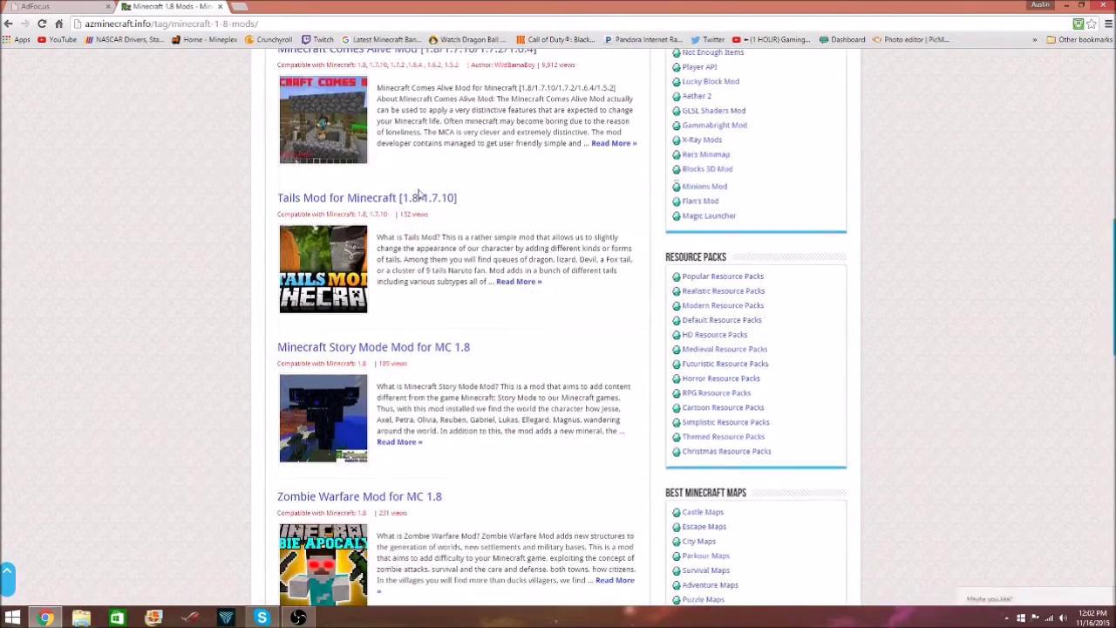
{"action": "scroll", "coordinate": [420, 193], "scroll_direction": "down", "scroll_amount": 2}
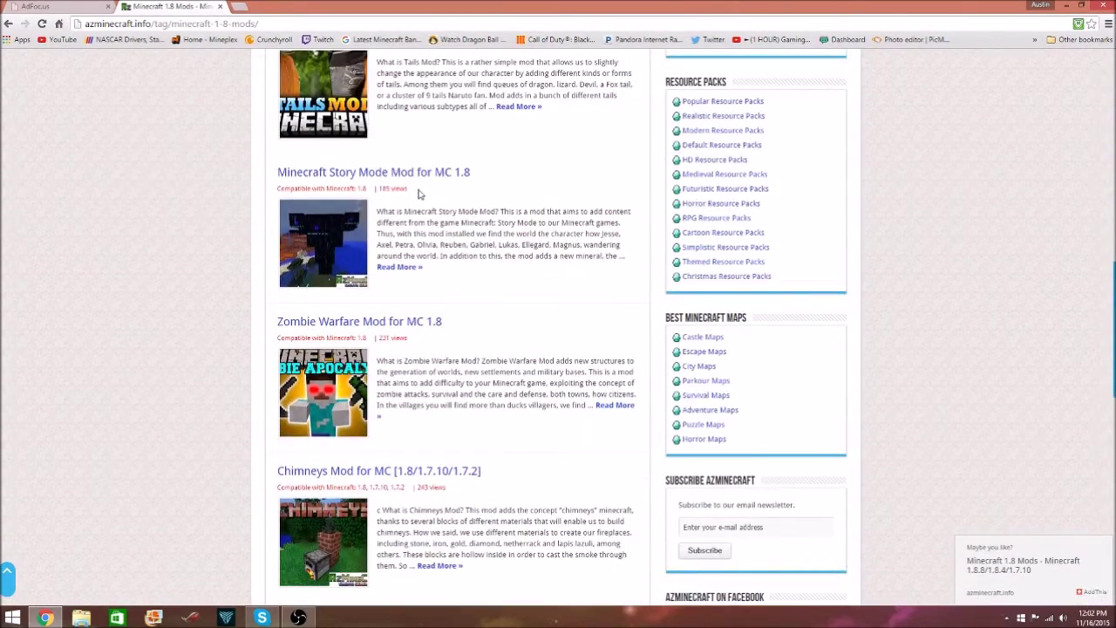
{"action": "scroll", "coordinate": [384, 477], "scroll_direction": "down", "scroll_amount": 1}
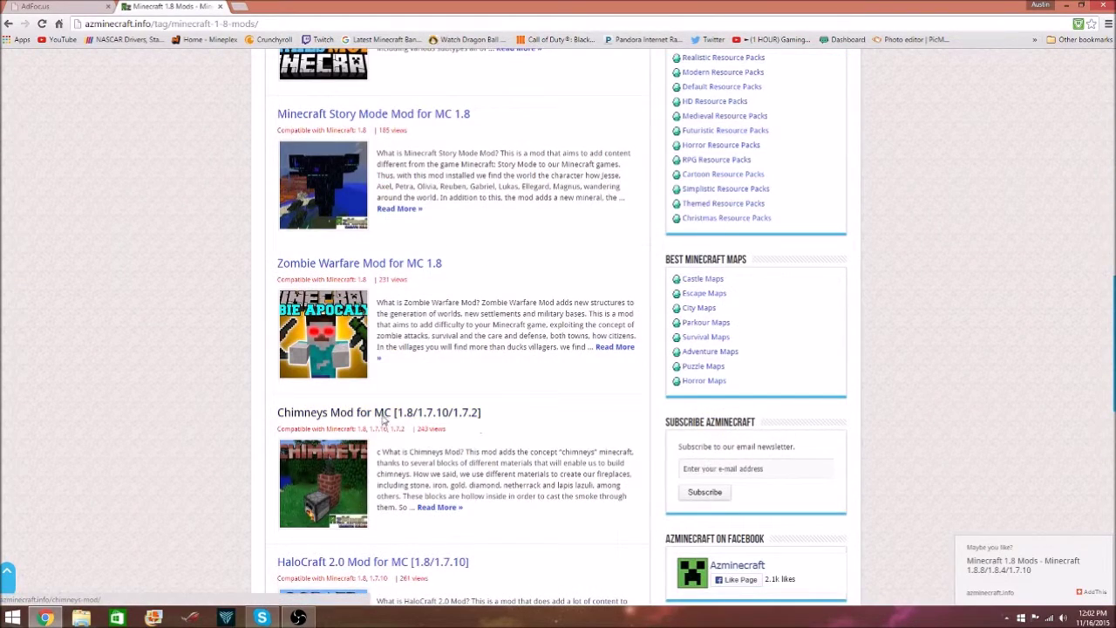
Open the Chimneys Mod page and download the mod file for Minecraft 1.8 from its first 1.8 link
{"action": "left_click", "coordinate": [391, 415]}
{"action": "scroll", "coordinate": [559, 331], "scroll_direction": "down", "scroll_amount": 2}
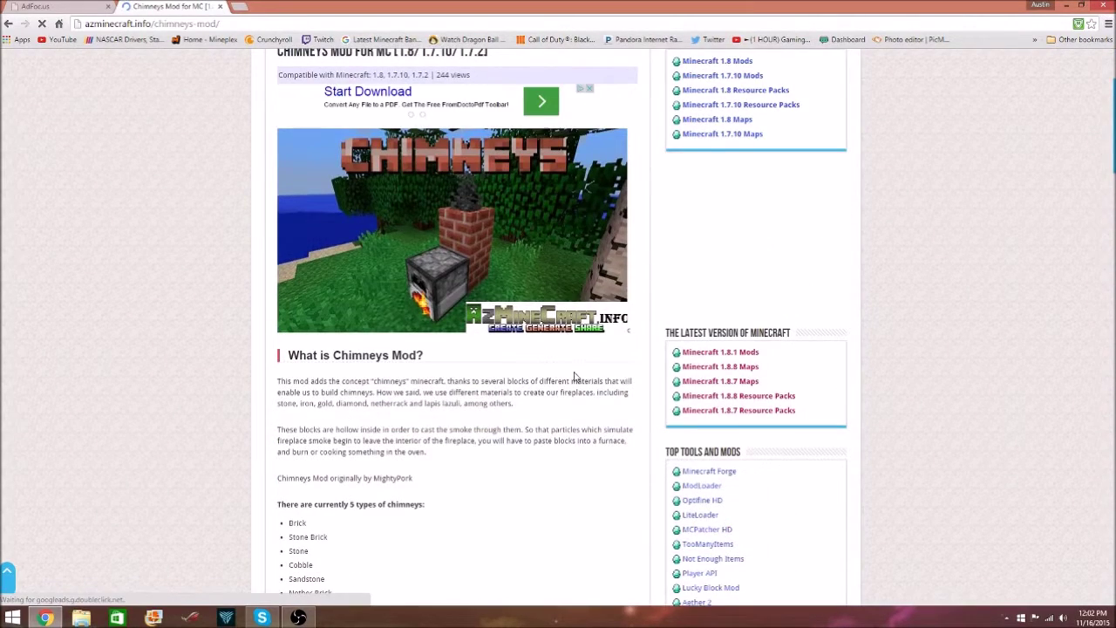
{"action": "scroll", "coordinate": [463, 215], "scroll_direction": "down", "scroll_amount": 15}
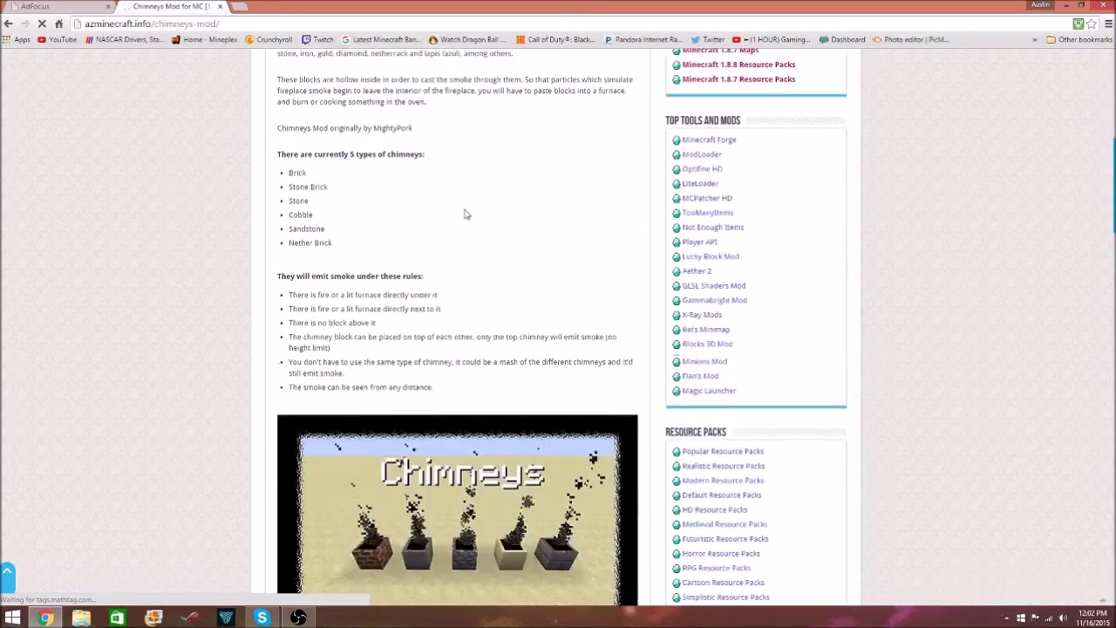
{"action": "scroll", "coordinate": [449, 243], "scroll_direction": "down", "scroll_amount": 5}
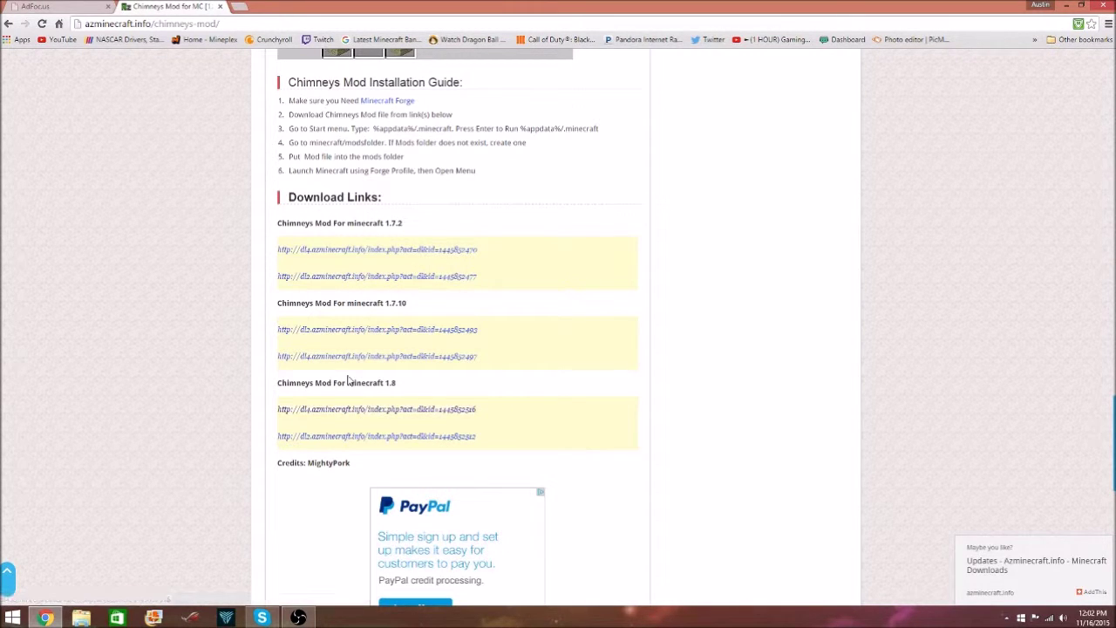
{"action": "left_click", "coordinate": [363, 408]}
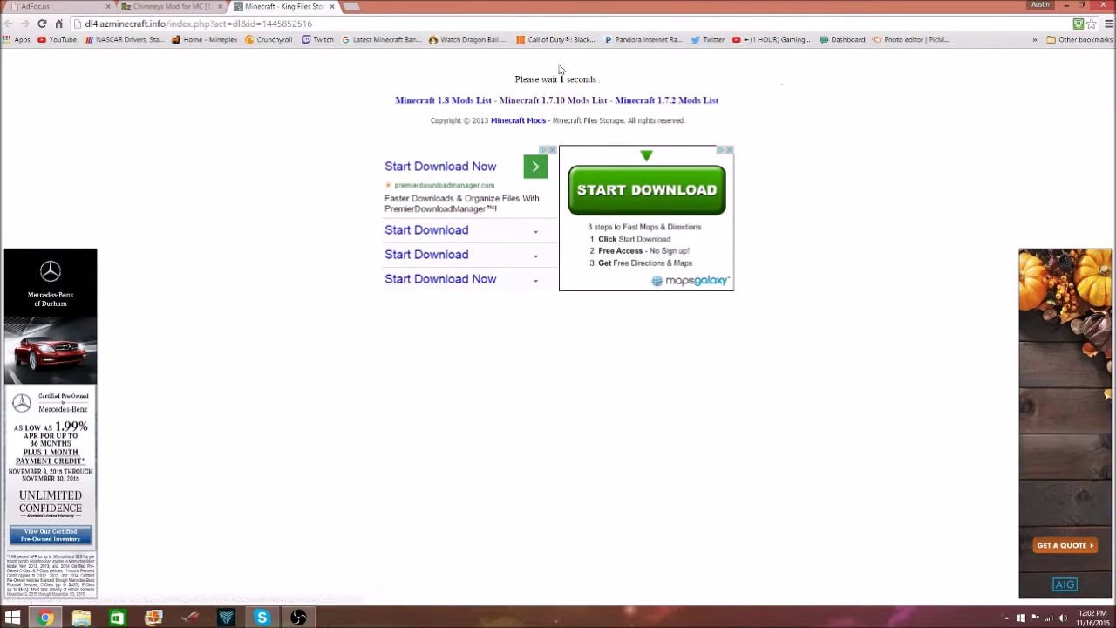
{"action": "left_click", "coordinate": [549, 97]}
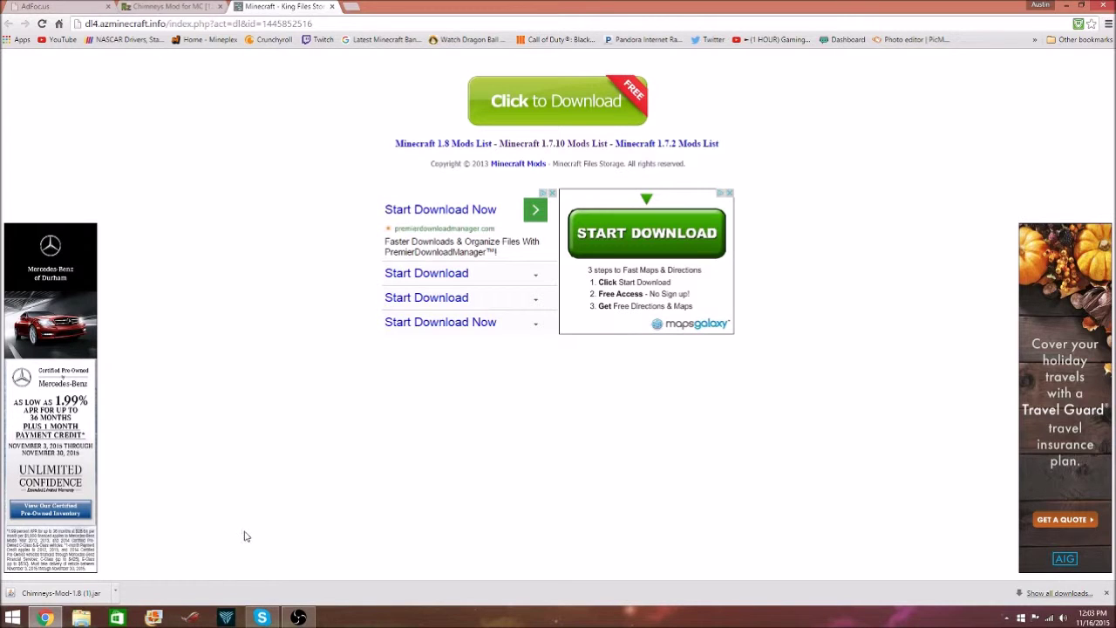
Run %appdata% to open the Roaming folder, and open the mods folder inside .minecraft
{"action": "key", "text": "super+r"}
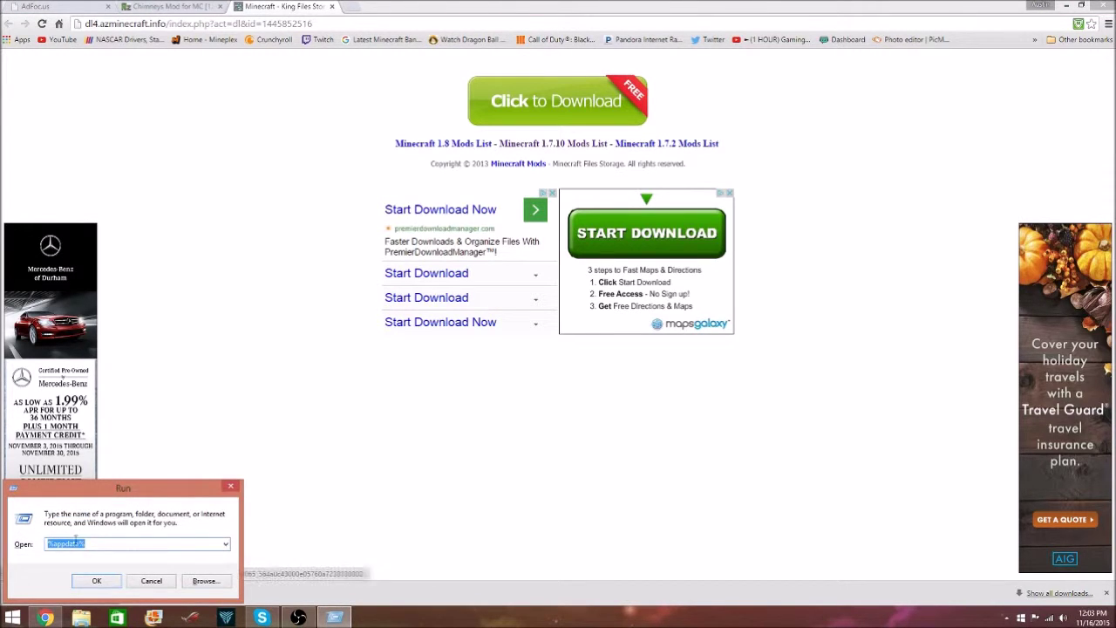
{"action": "left_click_drag", "start_coordinate": [113, 542], "coordinate": [85, 543]}
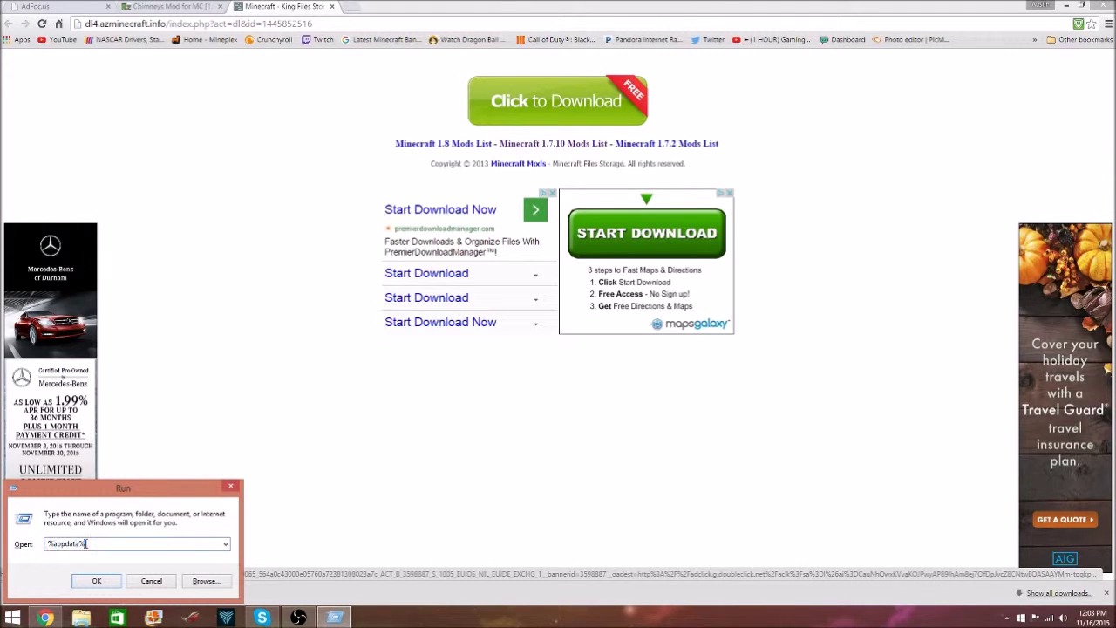
{"action": "left_click", "coordinate": [98, 581]}
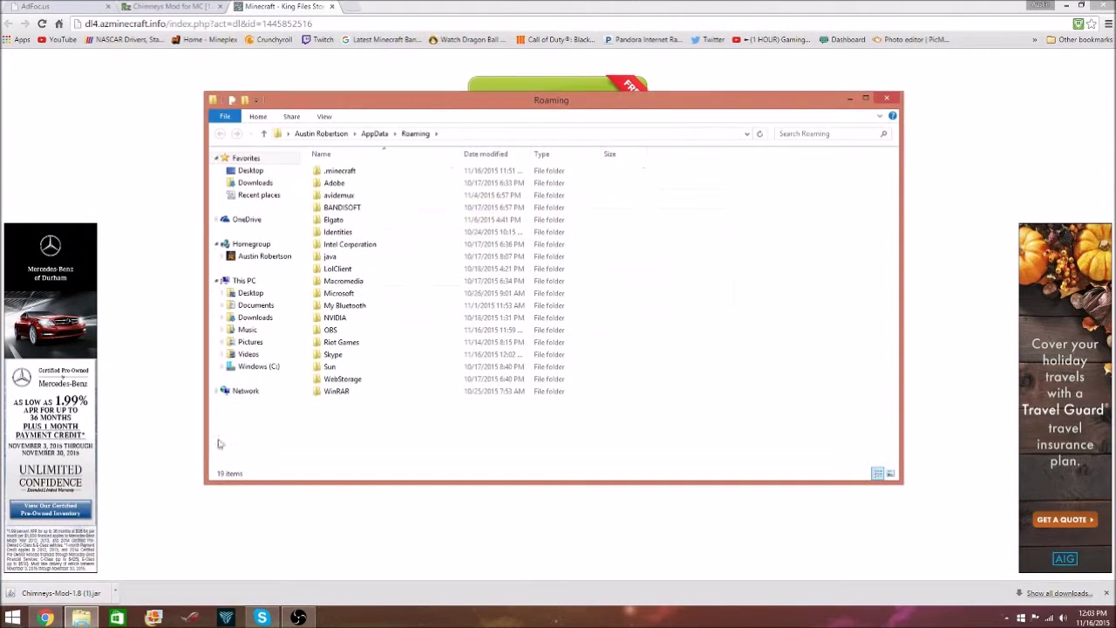
{"action": "left_click", "coordinate": [363, 174]}
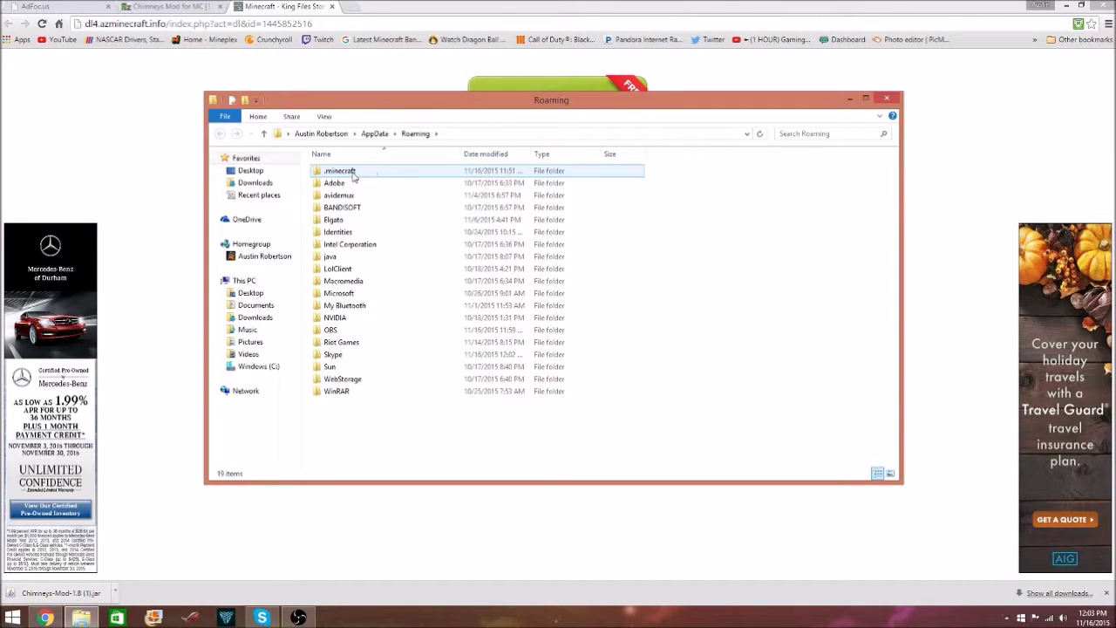
{"action": "double_click", "coordinate": [354, 174]}
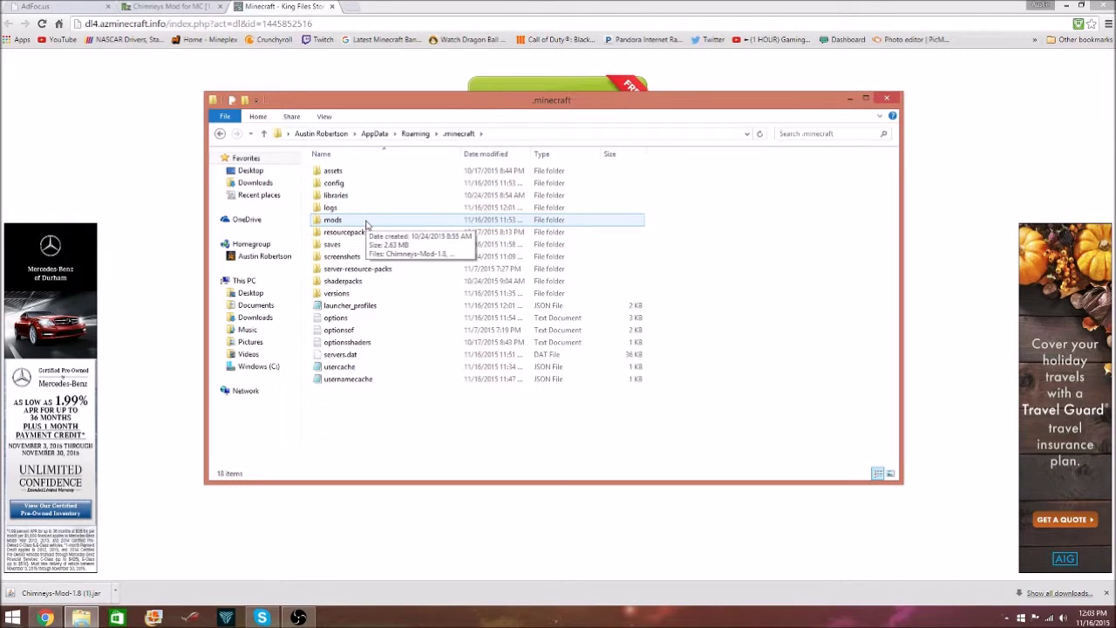
{"action": "double_click", "coordinate": [367, 224]}
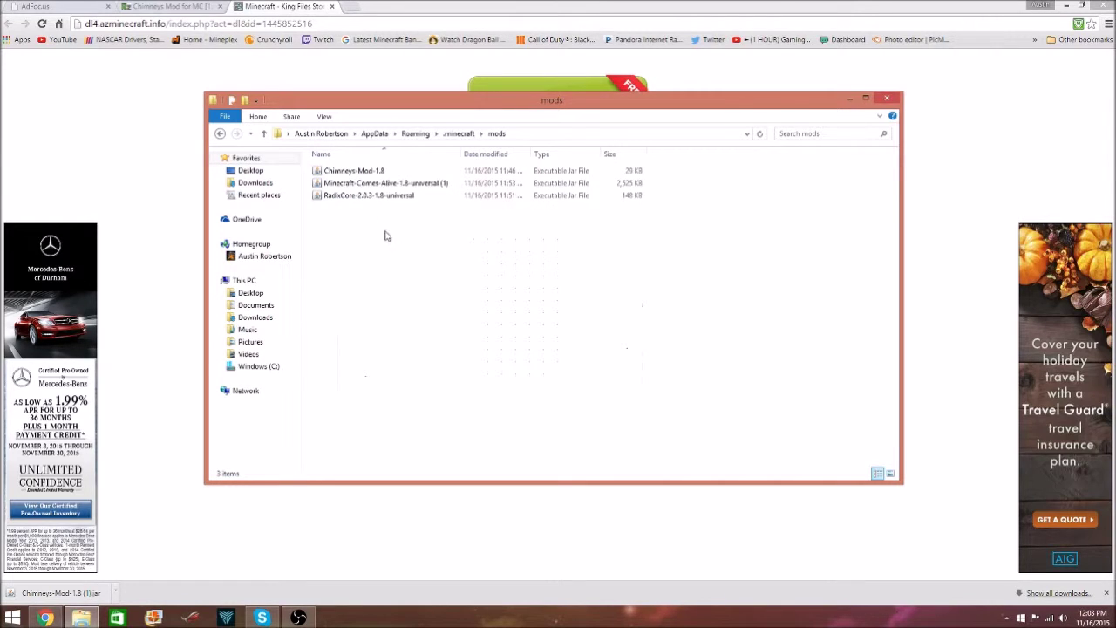
Copy the downloaded Chimneys-Mod-1.8 (1).jar into the mods folder and delete that duplicate again
{"action": "left_click_drag", "start_coordinate": [77, 593], "coordinate": [438, 315]}
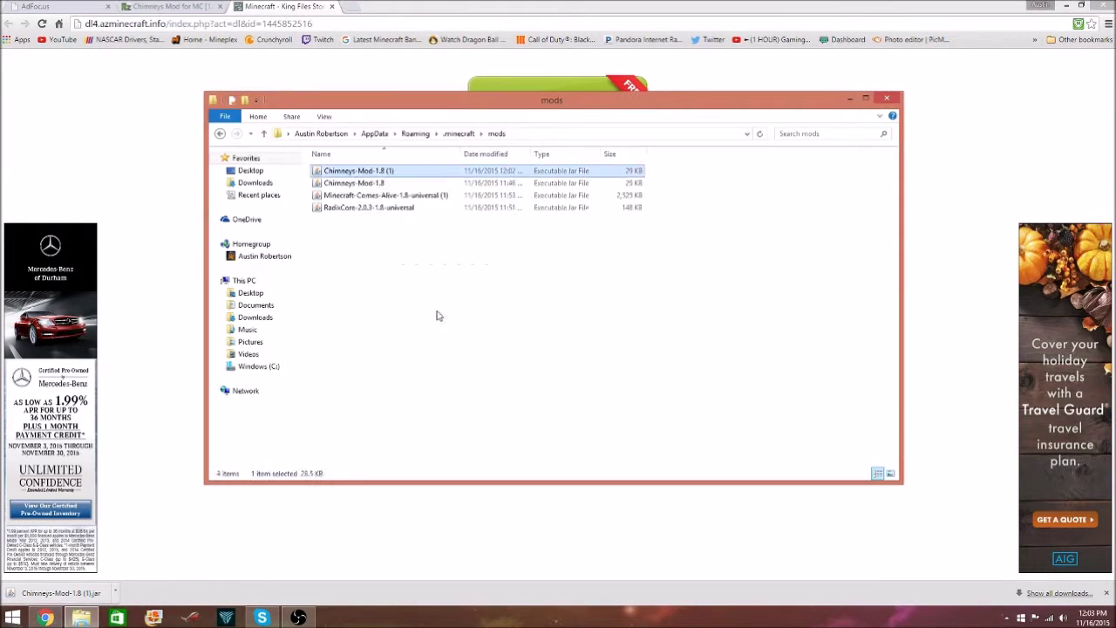
{"action": "right_click", "coordinate": [367, 171]}
{"action": "left_click", "coordinate": [396, 401]}
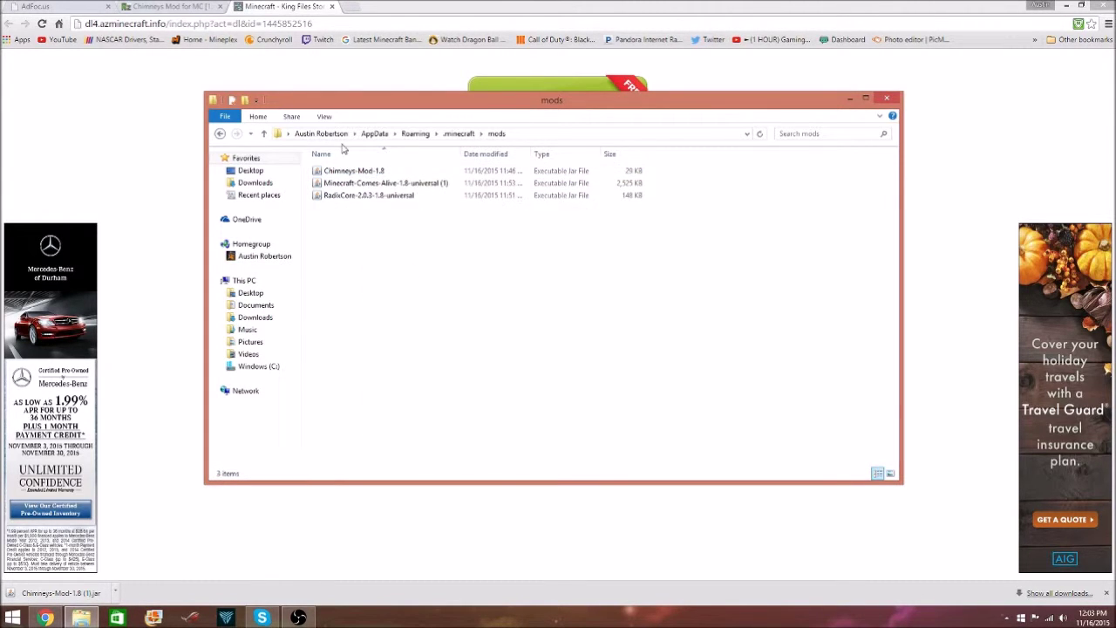
Minimize the mods folder and browser windows, and start Minecraft from the launcher with the forge profile
{"action": "left_click", "coordinate": [850, 99]}
{"action": "left_click", "coordinate": [1065, 5]}
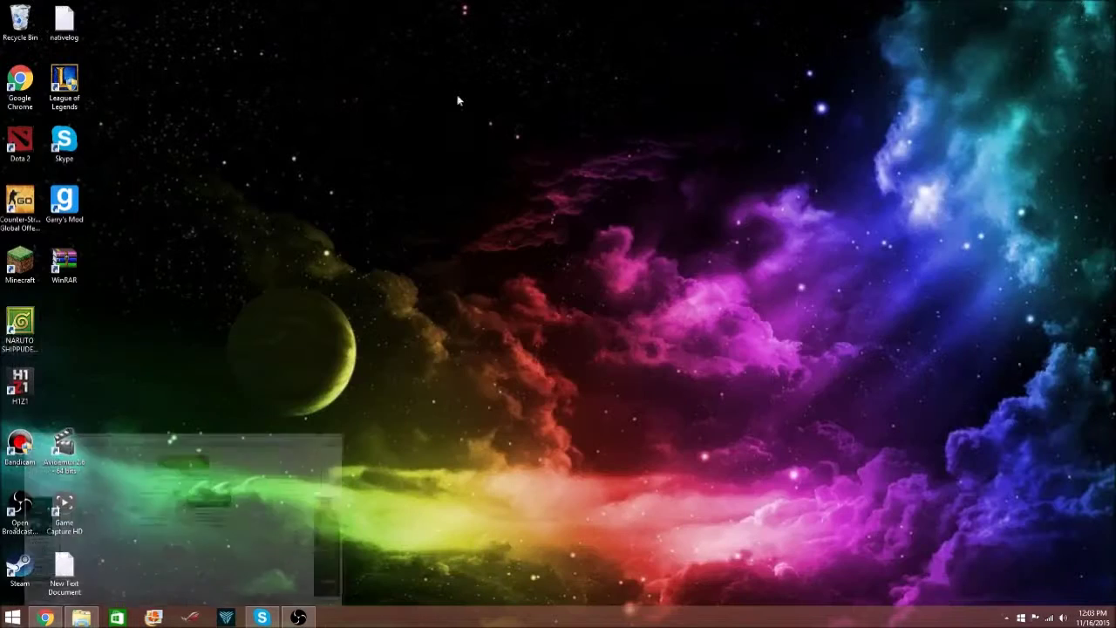
{"action": "left_click", "coordinate": [19, 270]}
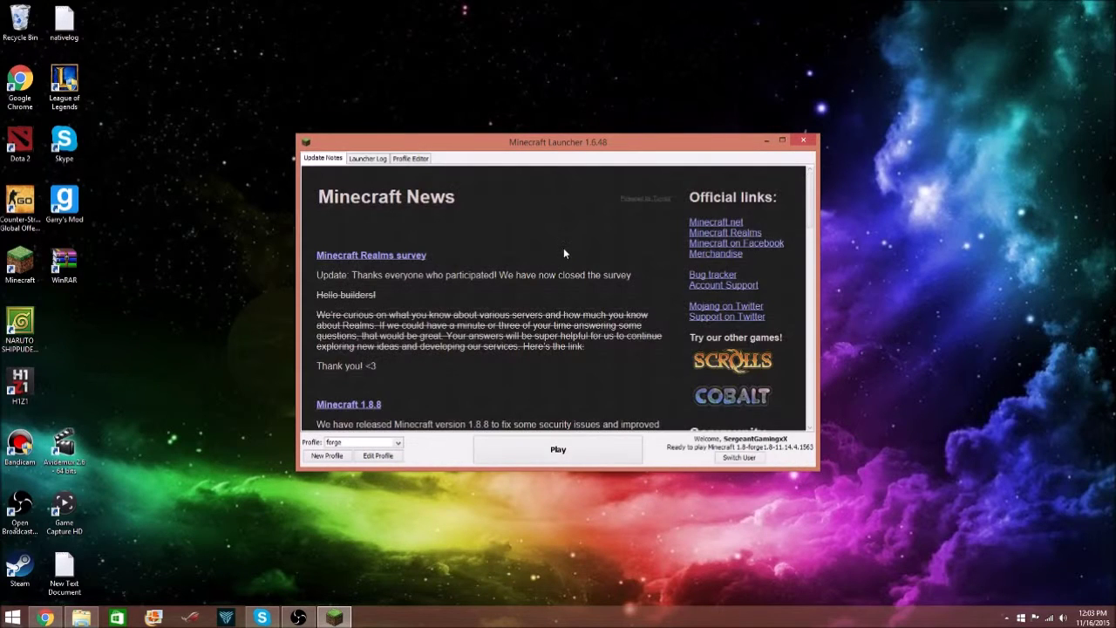
{"action": "left_click", "coordinate": [556, 449]}
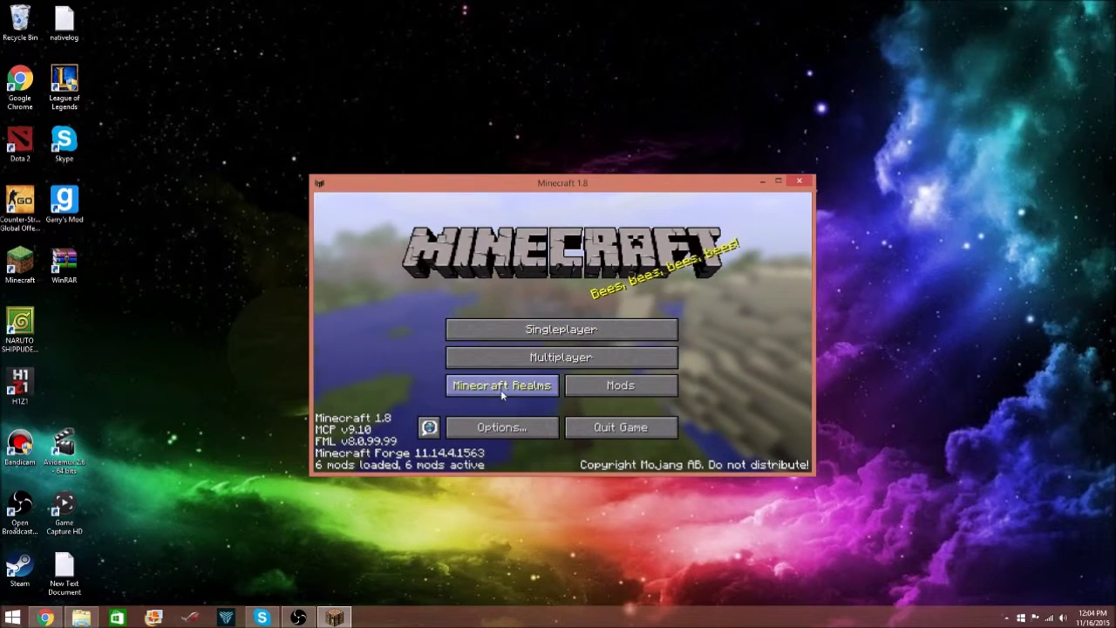
Review the game's full list of loaded mods, return to the title screen and quit the game
{"action": "left_click", "coordinate": [623, 391]}
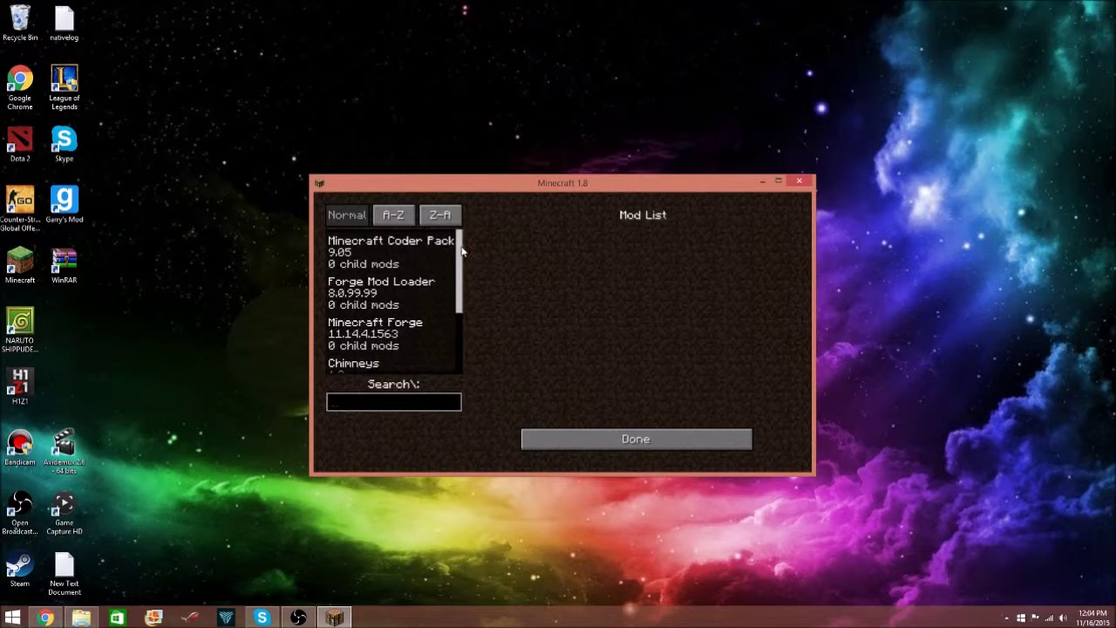
{"action": "left_click_drag", "start_coordinate": [462, 251], "coordinate": [460, 333]}
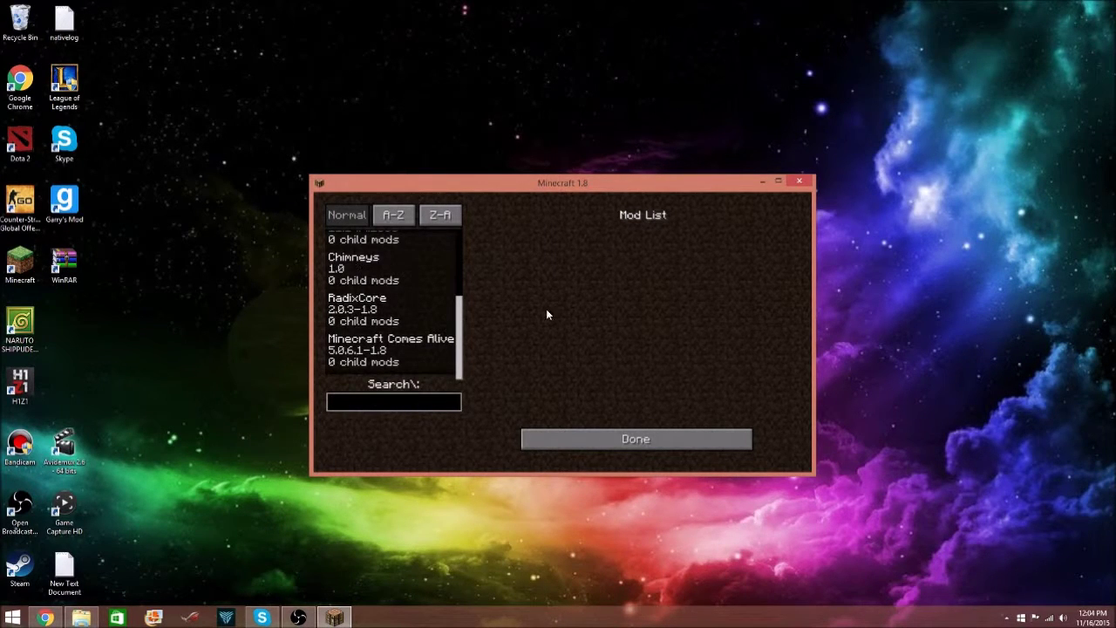
{"action": "left_click", "coordinate": [651, 440]}
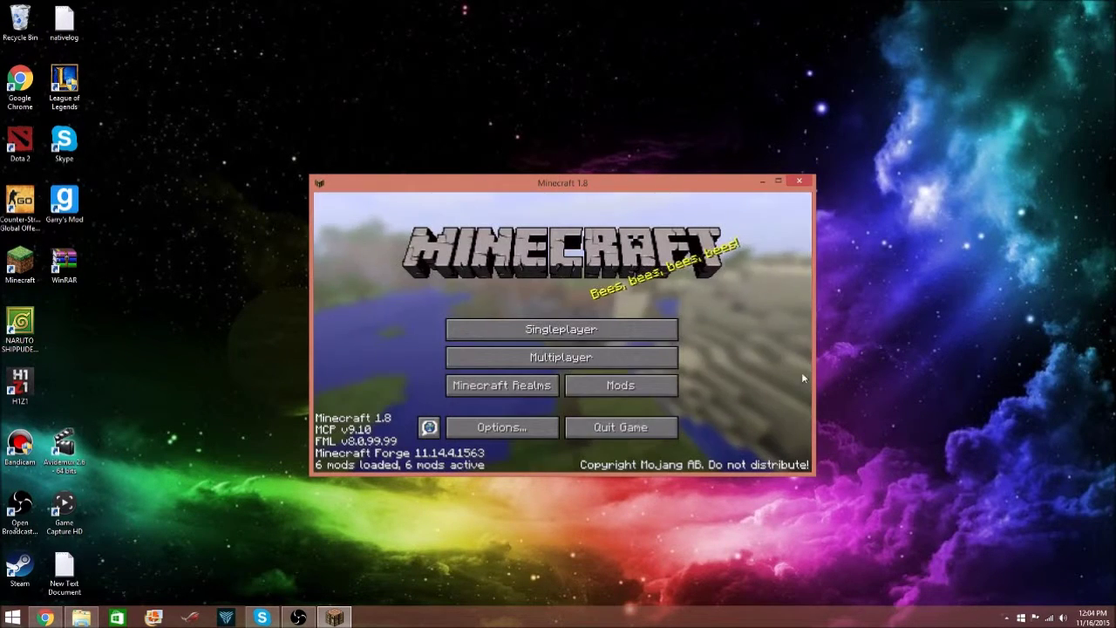
{"action": "left_click", "coordinate": [638, 434]}
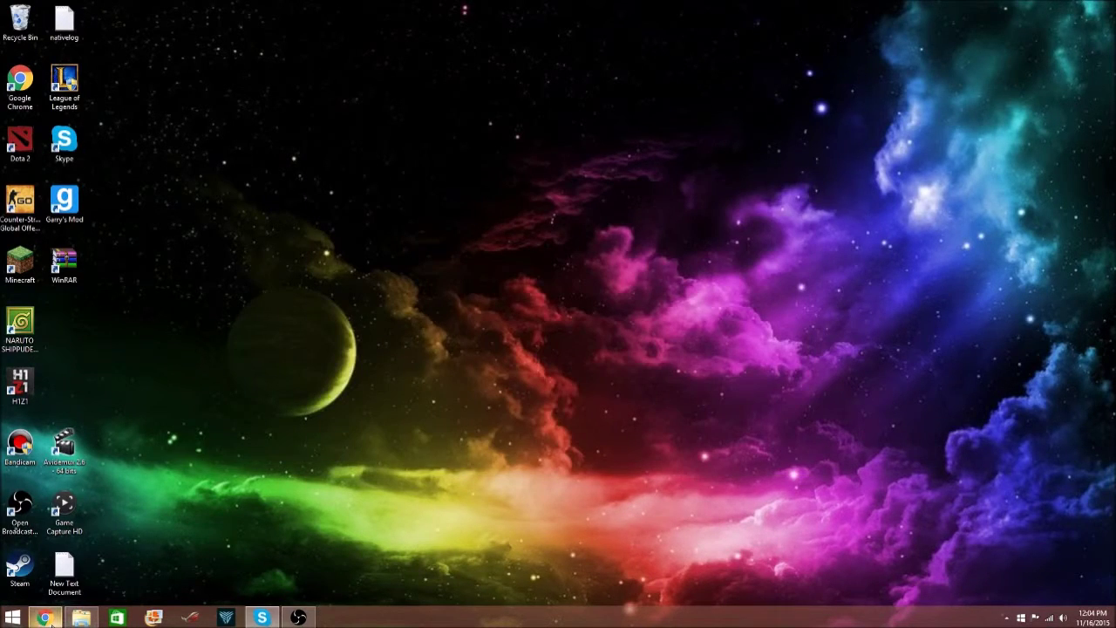
Switch back to Chrome, and close the mod file download page and the finished downloads bar
{"action": "left_click", "coordinate": [44, 617]}
{"action": "left_click", "coordinate": [331, 6]}
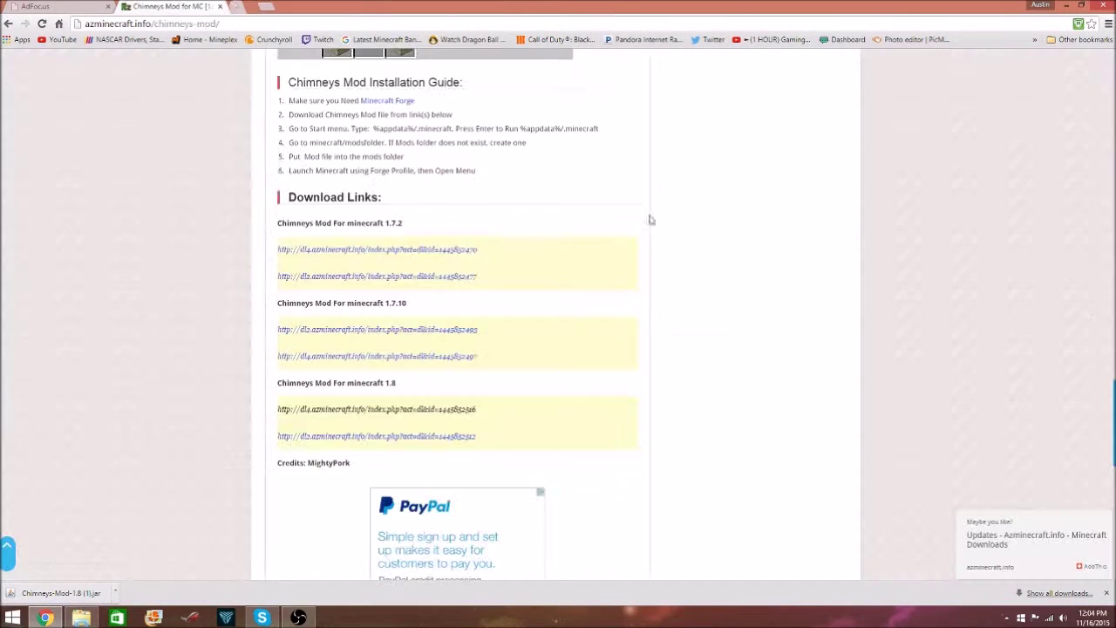
{"action": "left_click", "coordinate": [1106, 592]}
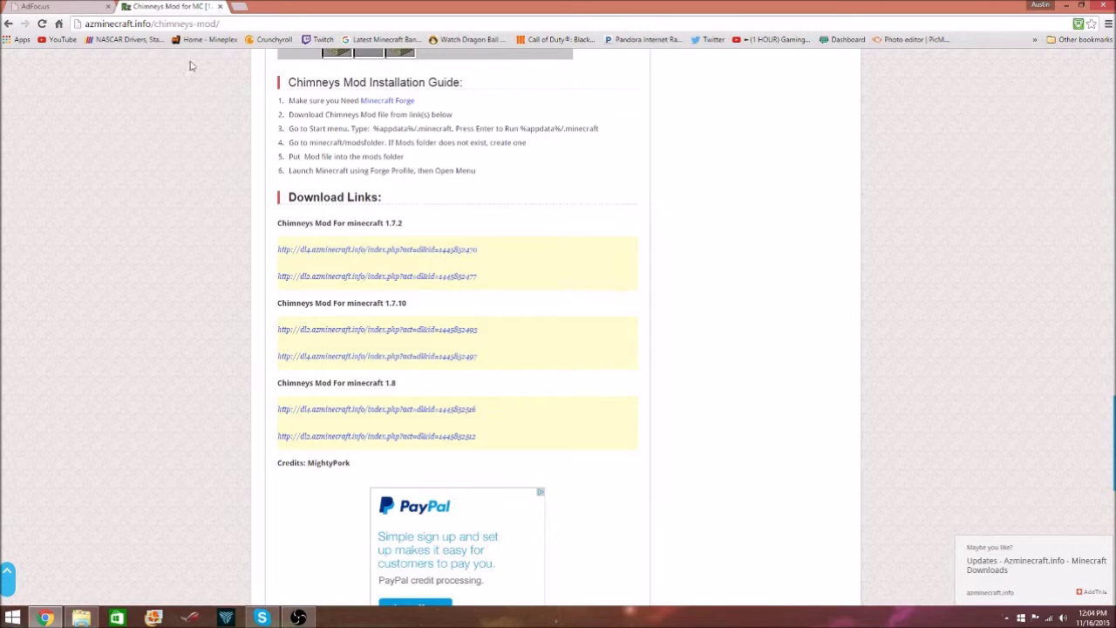
Return to the Minecraft 1.8 mods list, closing the AdFocus tab, and open the Minecraft Comes Alive Mod page
{"action": "scroll", "coordinate": [79, 74], "scroll_direction": "up", "scroll_amount": 3}
{"action": "left_click", "coordinate": [8, 24]}
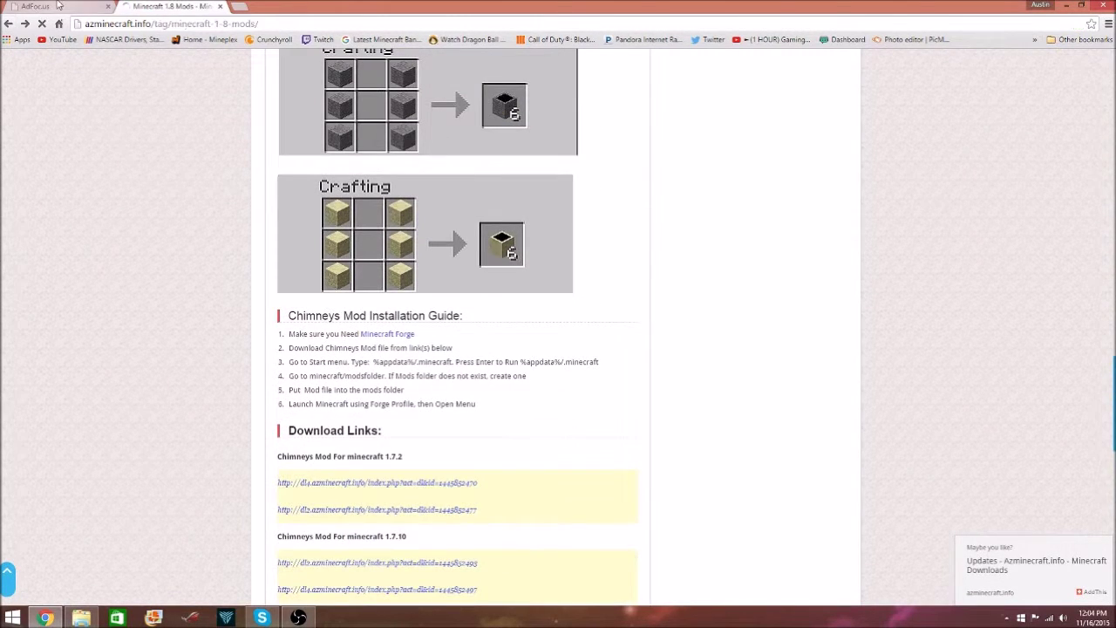
{"action": "left_click", "coordinate": [122, 6]}
{"action": "left_click", "coordinate": [108, 6]}
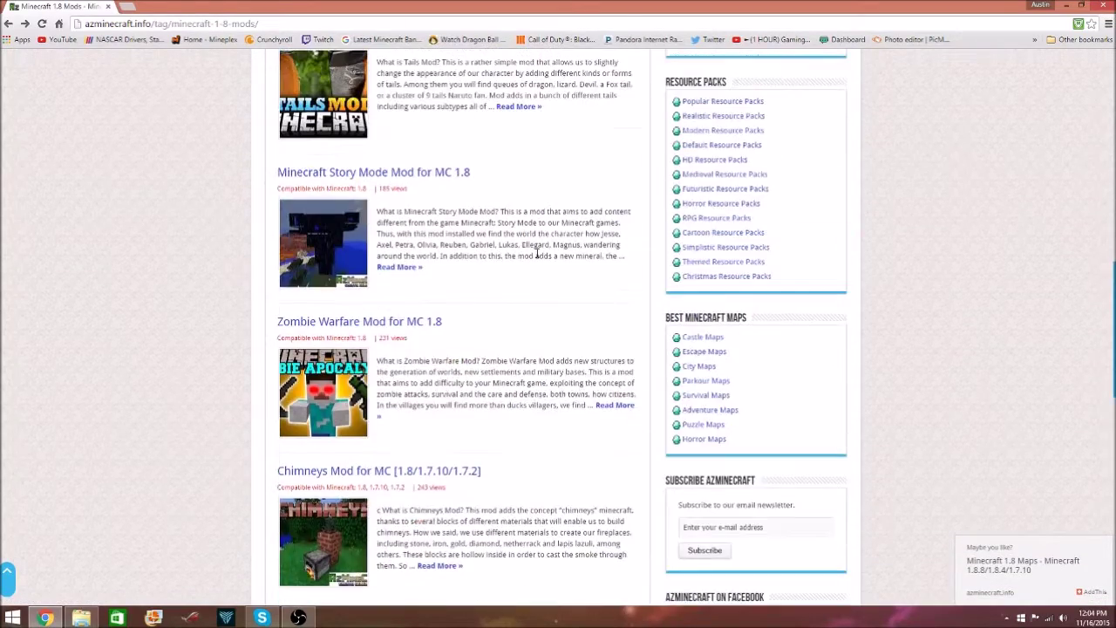
{"action": "scroll", "coordinate": [540, 264], "scroll_direction": "up", "scroll_amount": 3}
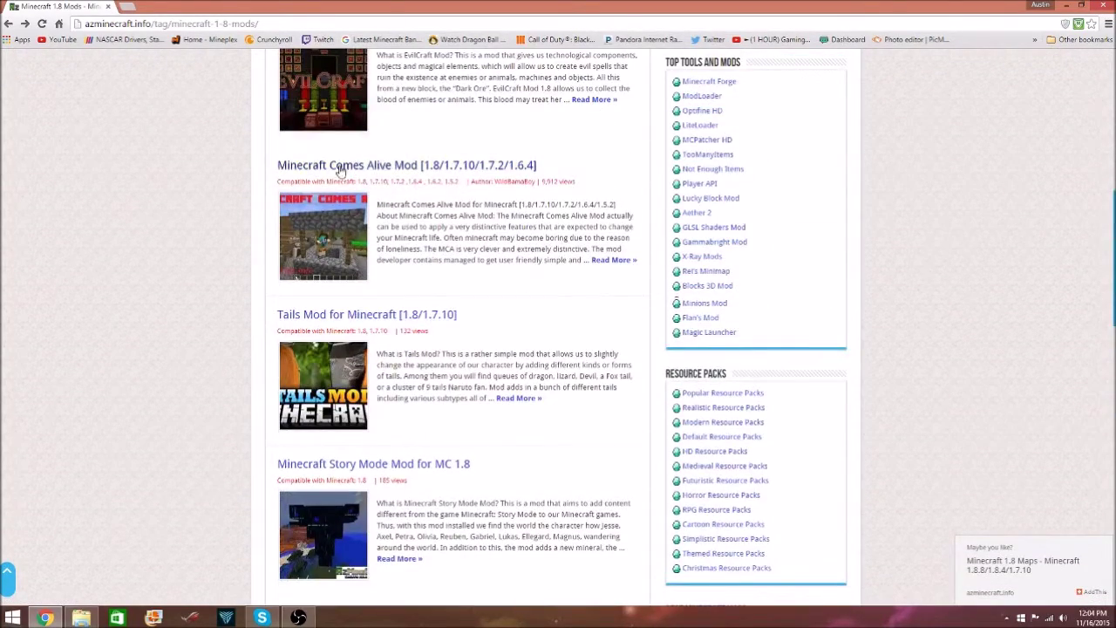
{"action": "left_click", "coordinate": [465, 164]}
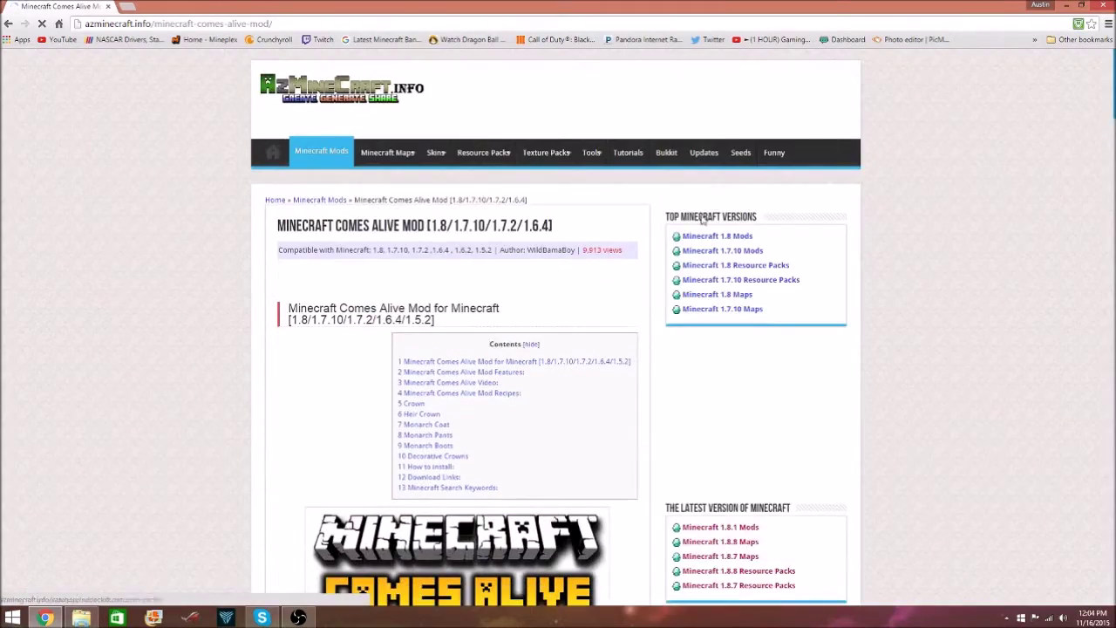
Examine the Minecraft Comes Alive Mod page's description, features, crafting recipes, installation instructions and download links
{"action": "scroll", "coordinate": [677, 224], "scroll_direction": "down", "scroll_amount": 4}
{"action": "scroll", "coordinate": [677, 225], "scroll_direction": "down", "scroll_amount": 2}
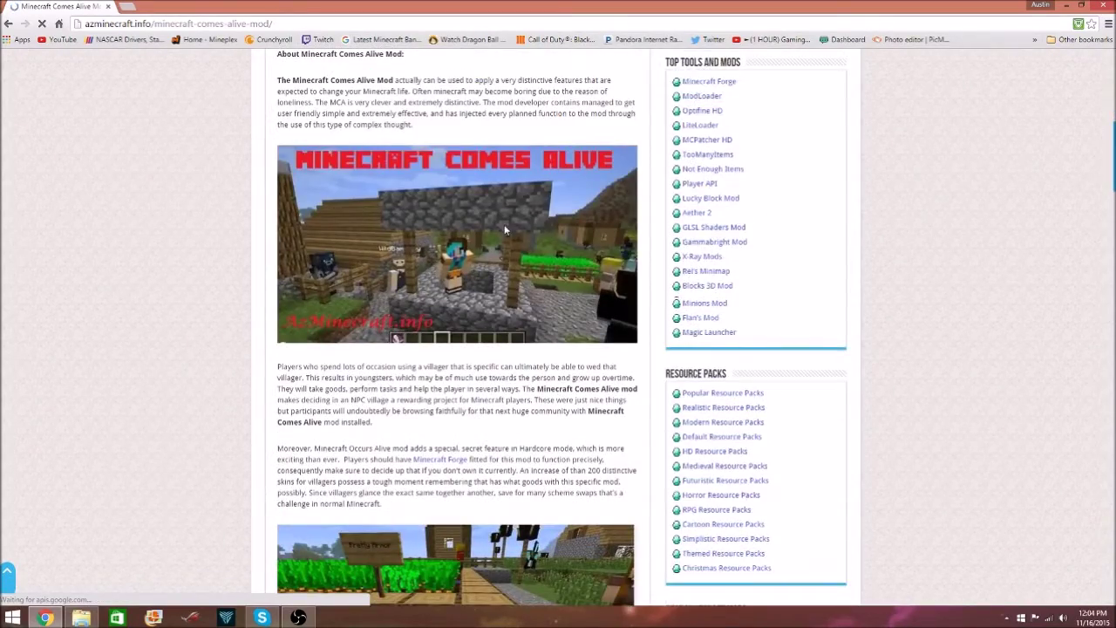
{"action": "scroll", "coordinate": [503, 224], "scroll_direction": "down", "scroll_amount": 5}
{"action": "scroll", "coordinate": [528, 219], "scroll_direction": "up", "scroll_amount": 6}
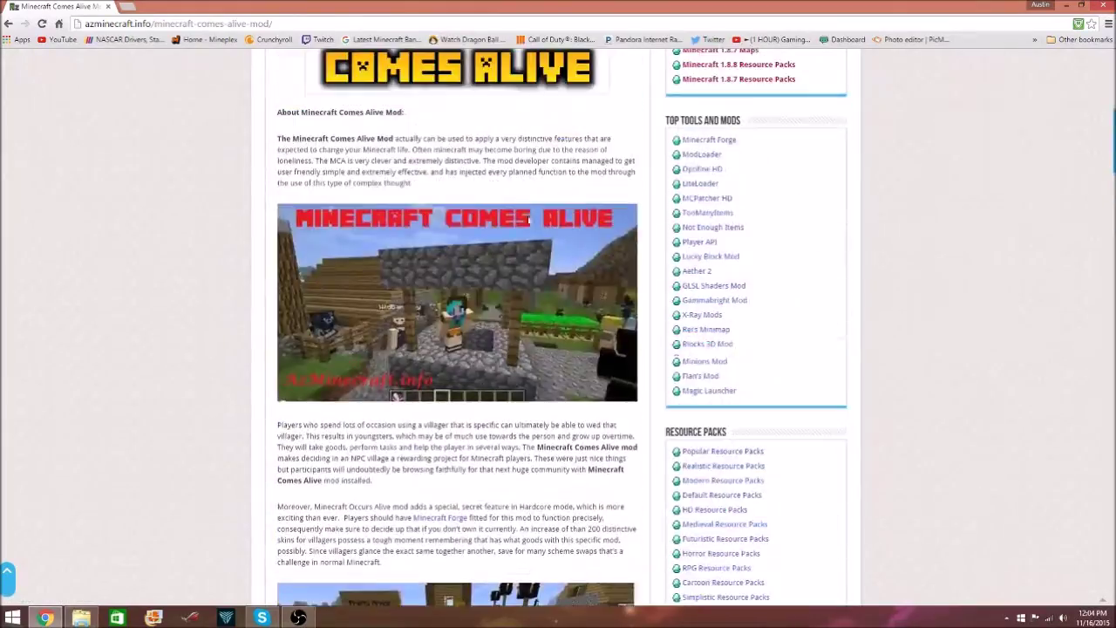
{"action": "scroll", "coordinate": [528, 220], "scroll_direction": "down", "scroll_amount": 15}
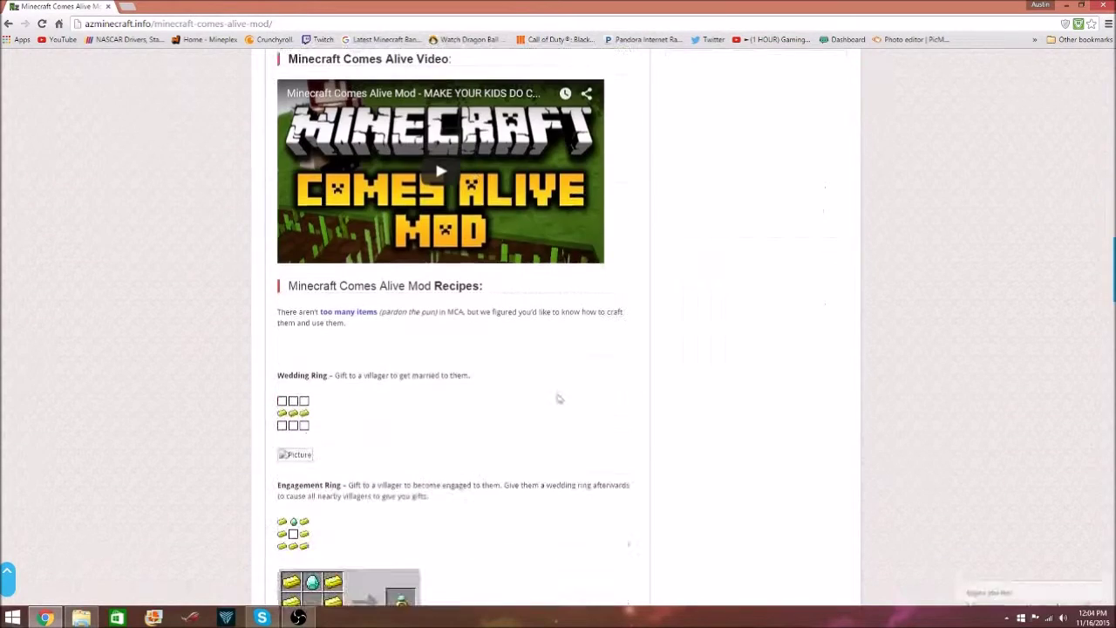
{"action": "scroll", "coordinate": [726, 351], "scroll_direction": "up", "scroll_amount": 4}
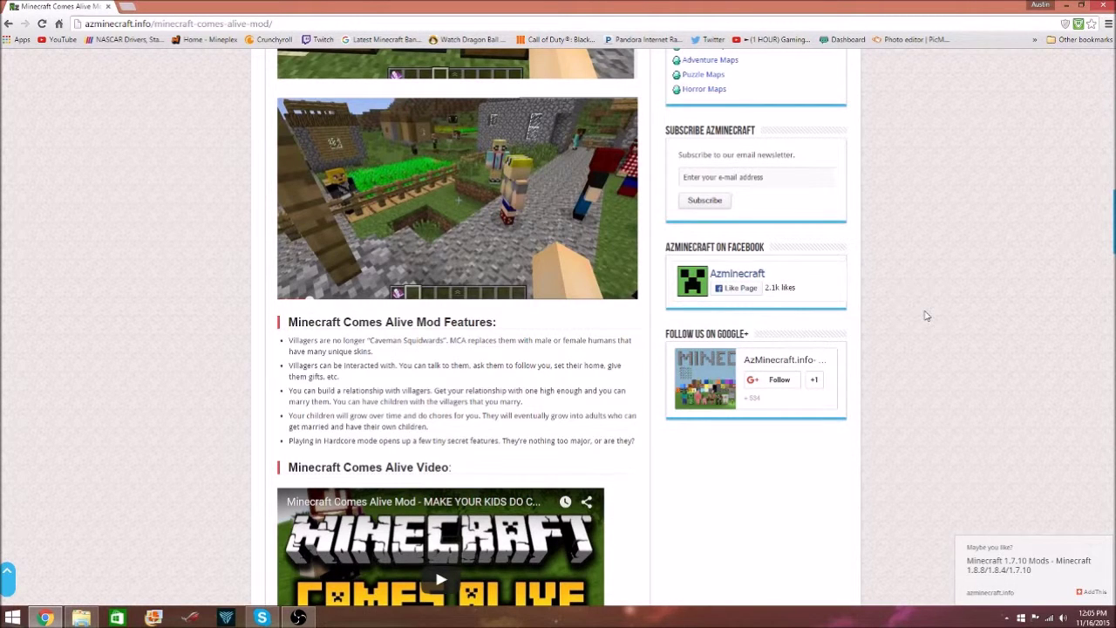
{"action": "scroll", "coordinate": [1001, 342], "scroll_direction": "down", "scroll_amount": 5}
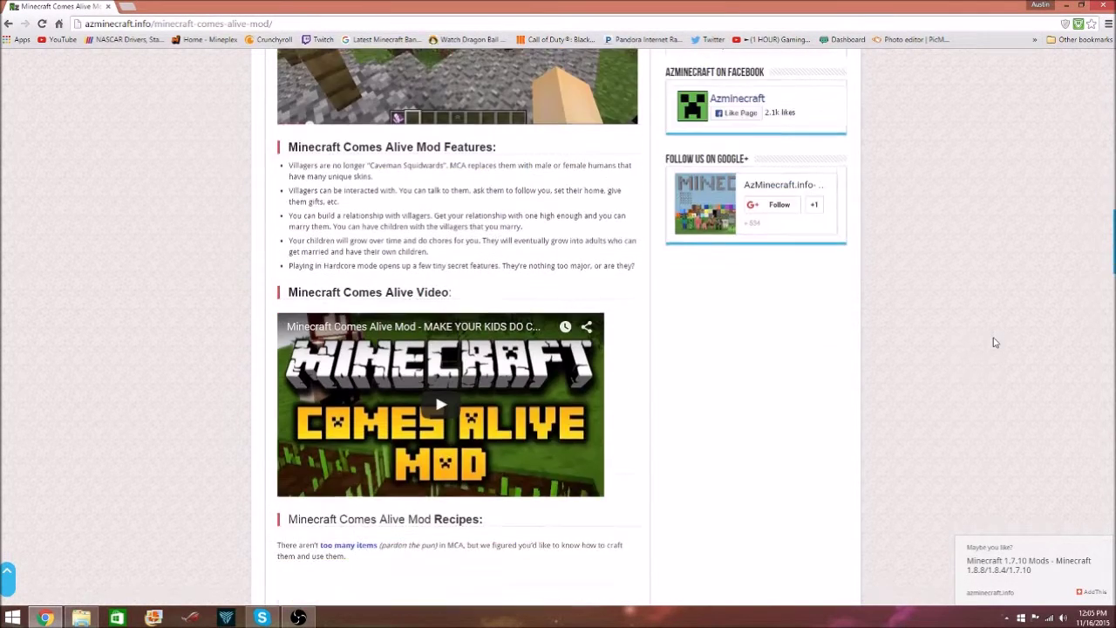
{"action": "scroll", "coordinate": [818, 343], "scroll_direction": "down", "scroll_amount": 5}
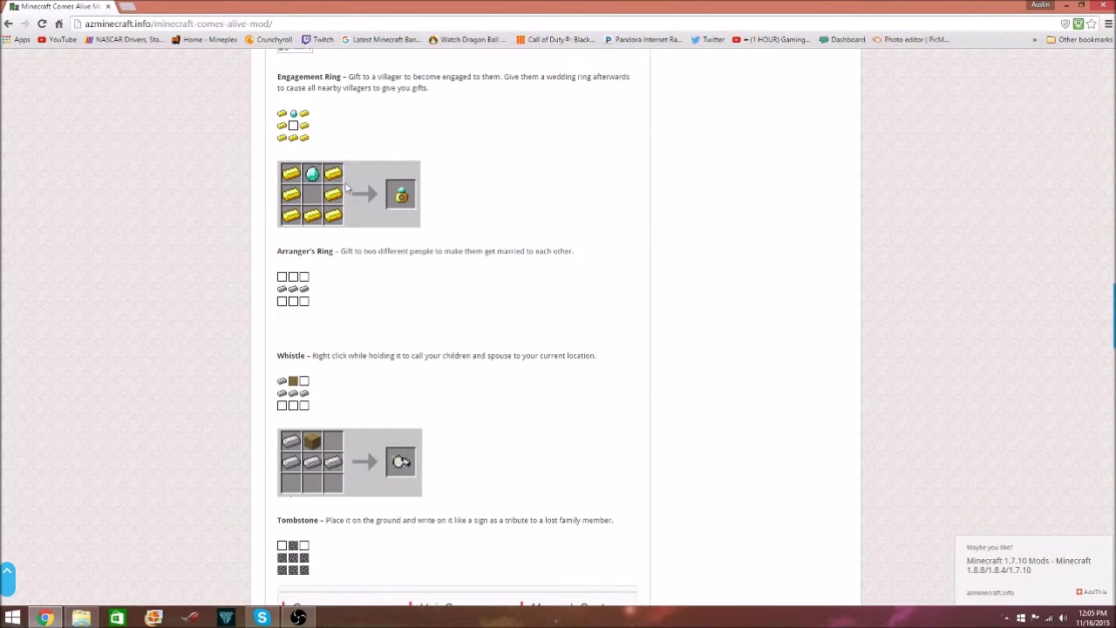
{"action": "scroll", "coordinate": [346, 187], "scroll_direction": "down", "scroll_amount": 4}
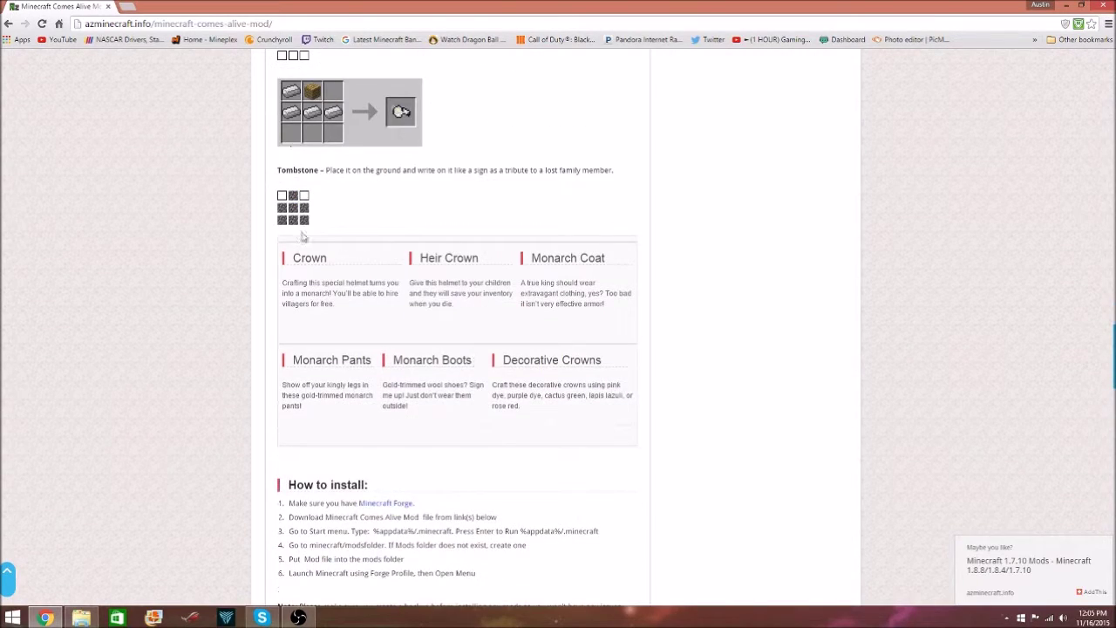
{"action": "scroll", "coordinate": [548, 200], "scroll_direction": "down", "scroll_amount": 8}
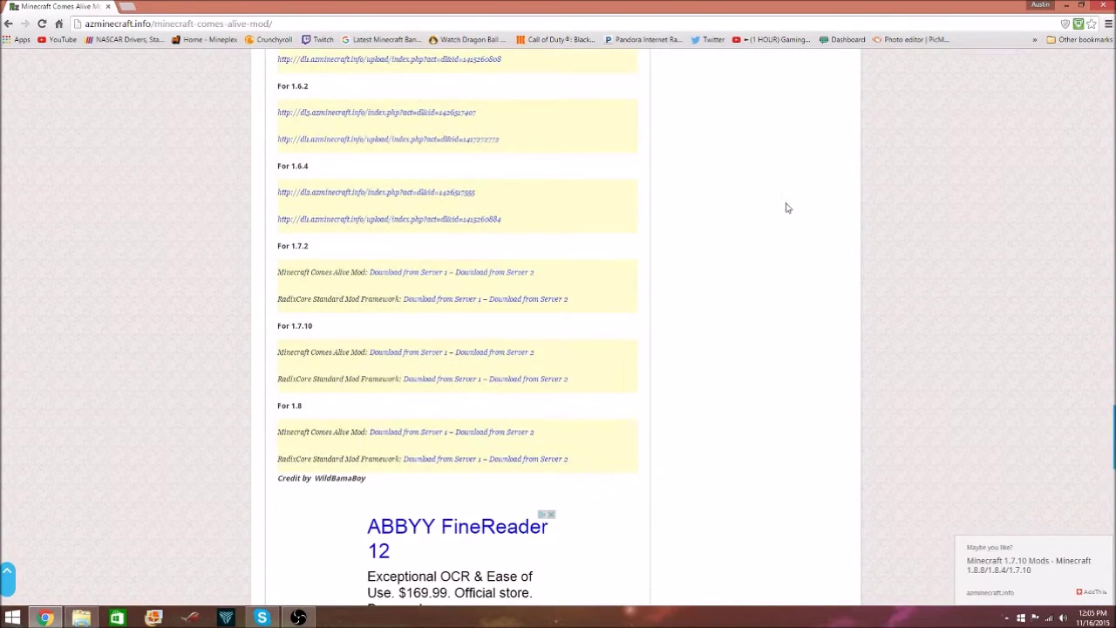
{"action": "scroll", "coordinate": [588, 278], "scroll_direction": "up", "scroll_amount": 4}
{"action": "scroll", "coordinate": [587, 278], "scroll_direction": "down", "scroll_amount": 2}
{"action": "scroll", "coordinate": [599, 300], "scroll_direction": "up", "scroll_amount": 2}
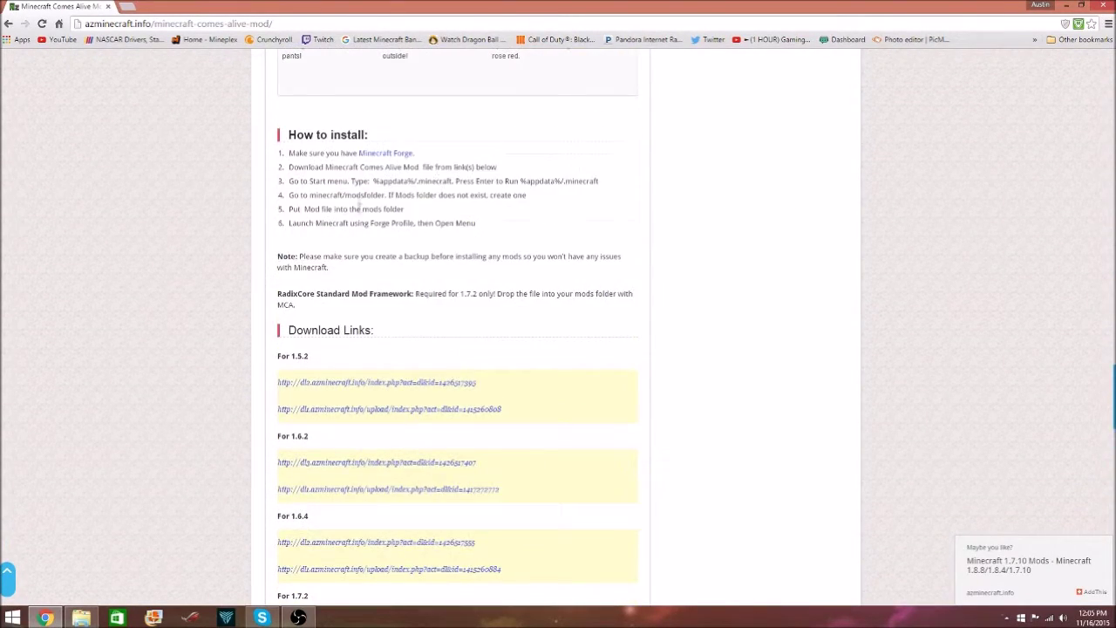
Download the Minecraft Comes Alive Mod and the RadixCore Standard Mod Framework for 1.8, each from Server 1
{"action": "scroll", "coordinate": [558, 234], "scroll_direction": "down", "scroll_amount": 3}
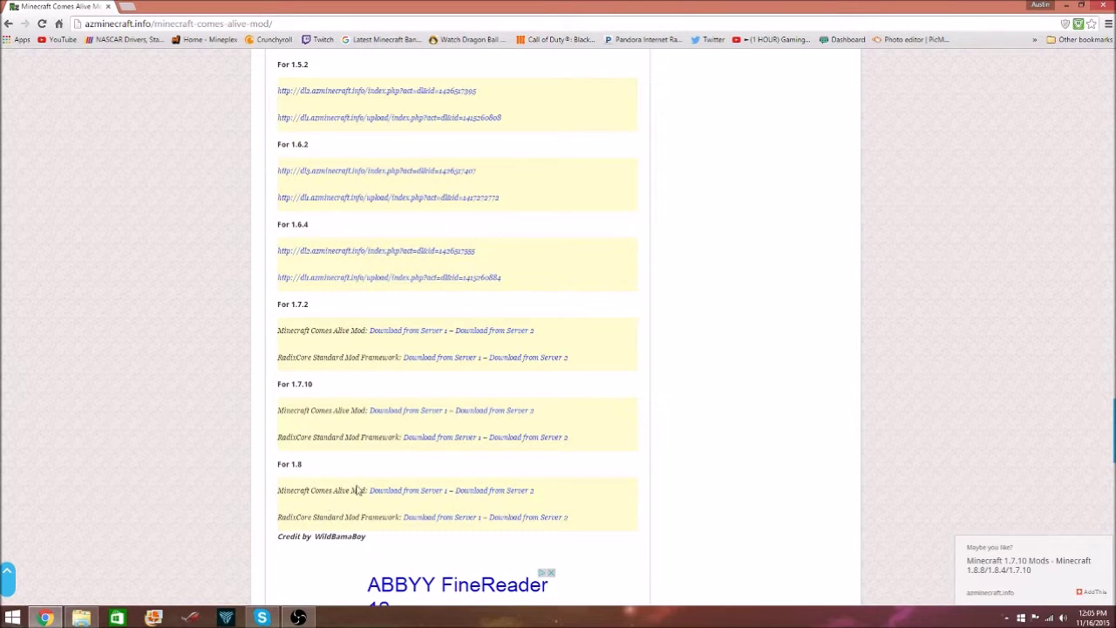
{"action": "left_click", "coordinate": [413, 494]}
{"action": "left_click", "coordinate": [33, 7]}
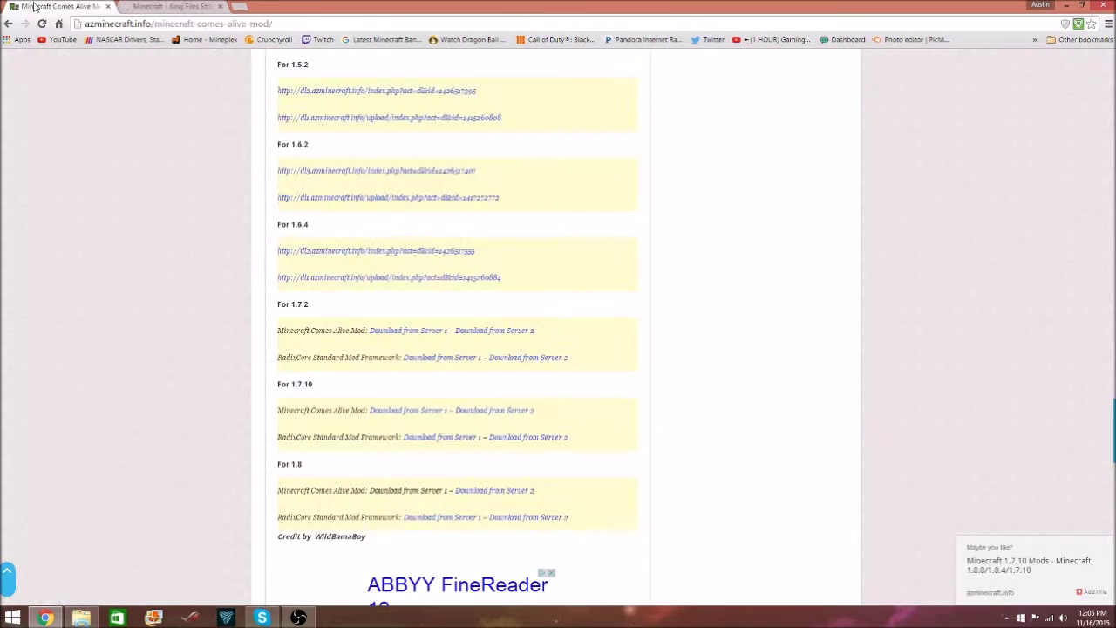
{"action": "left_click", "coordinate": [441, 517]}
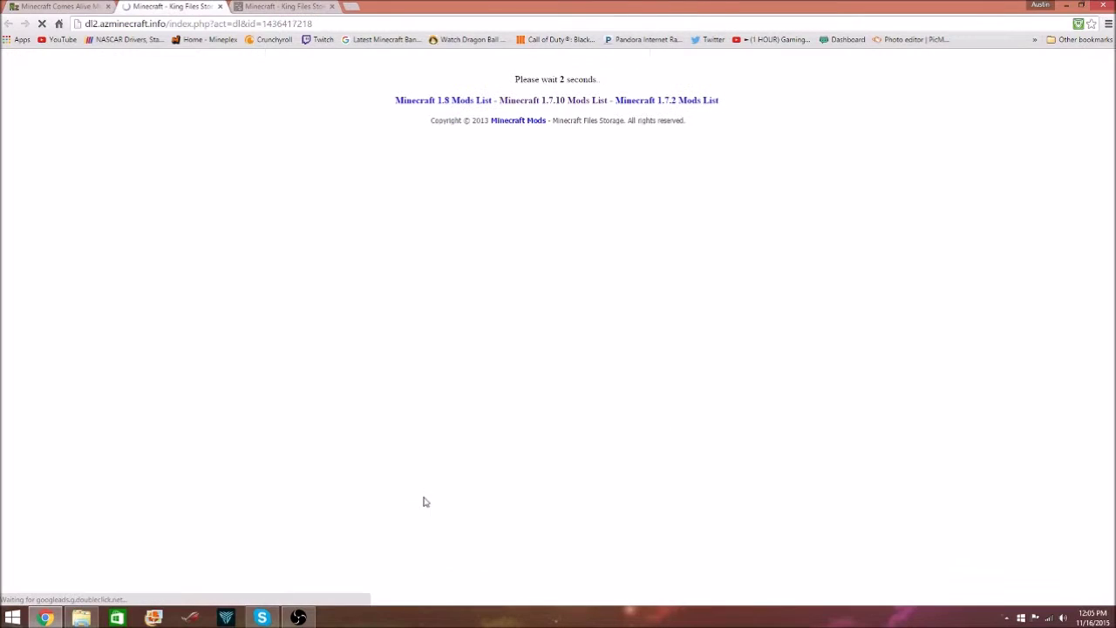
{"action": "left_click", "coordinate": [244, 6]}
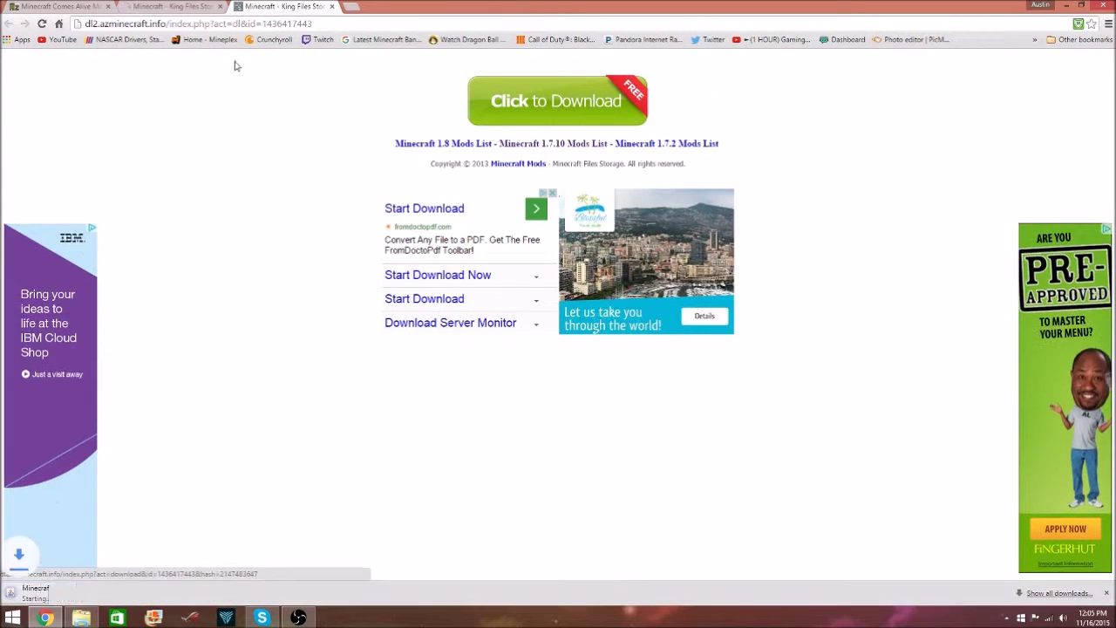
{"action": "left_click", "coordinate": [174, 7]}
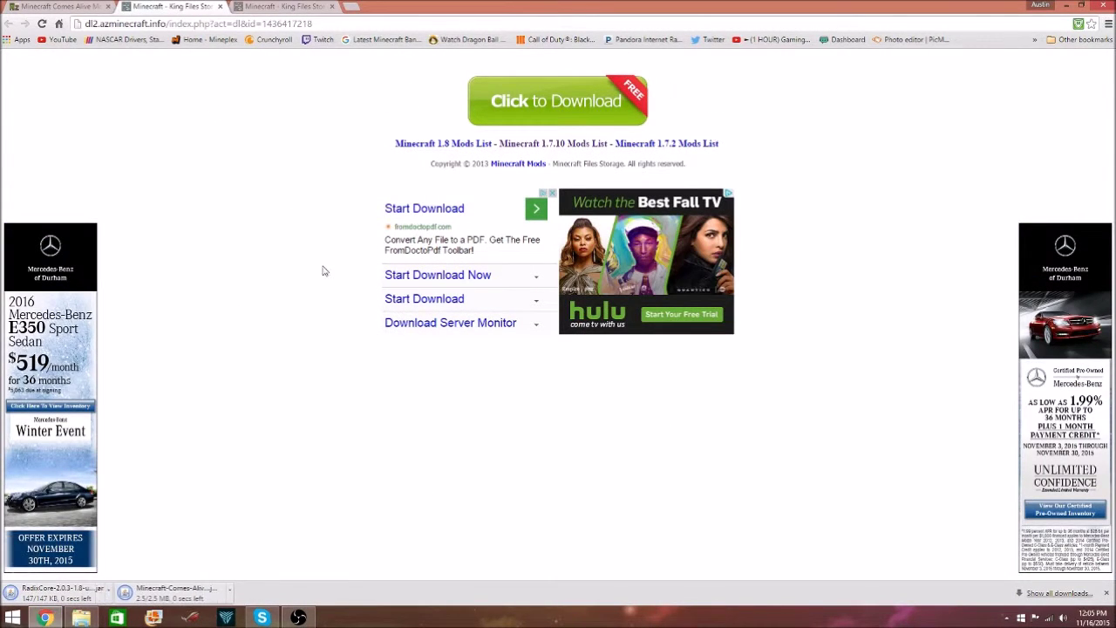
Copy the downloaded RadixCore-2.0.3-1.8-universal and Minecraft-Comes-Alive-1.8-universal jar files into the mods folder
{"action": "left_click", "coordinate": [81, 617]}
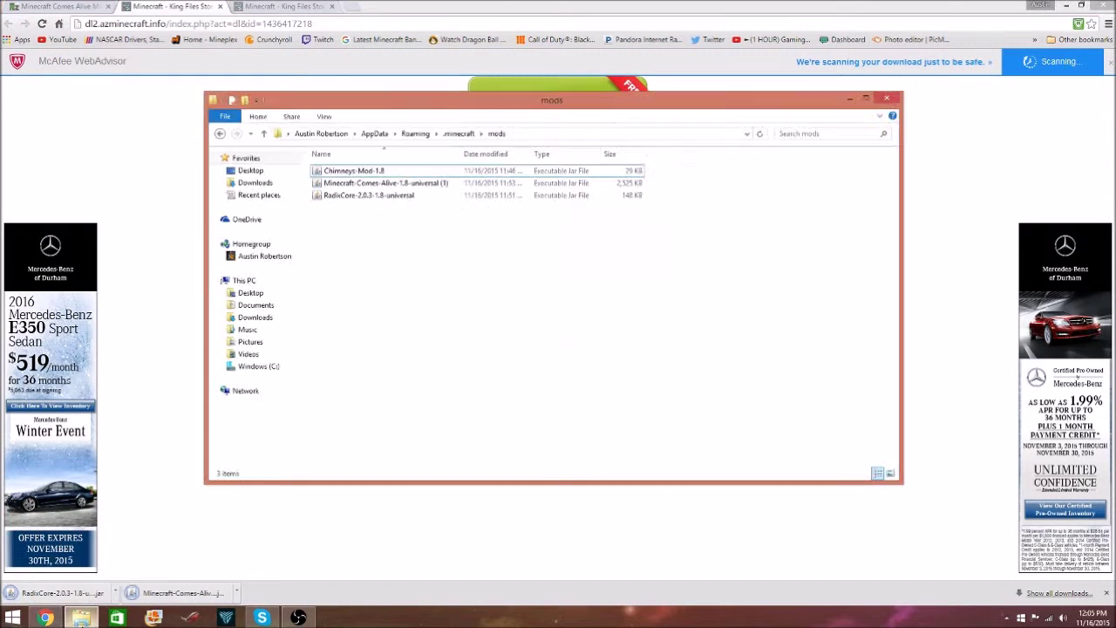
{"action": "left_click", "coordinate": [81, 617]}
{"action": "left_click_drag", "start_coordinate": [61, 592], "coordinate": [356, 459]}
{"action": "left_click", "coordinate": [81, 617]}
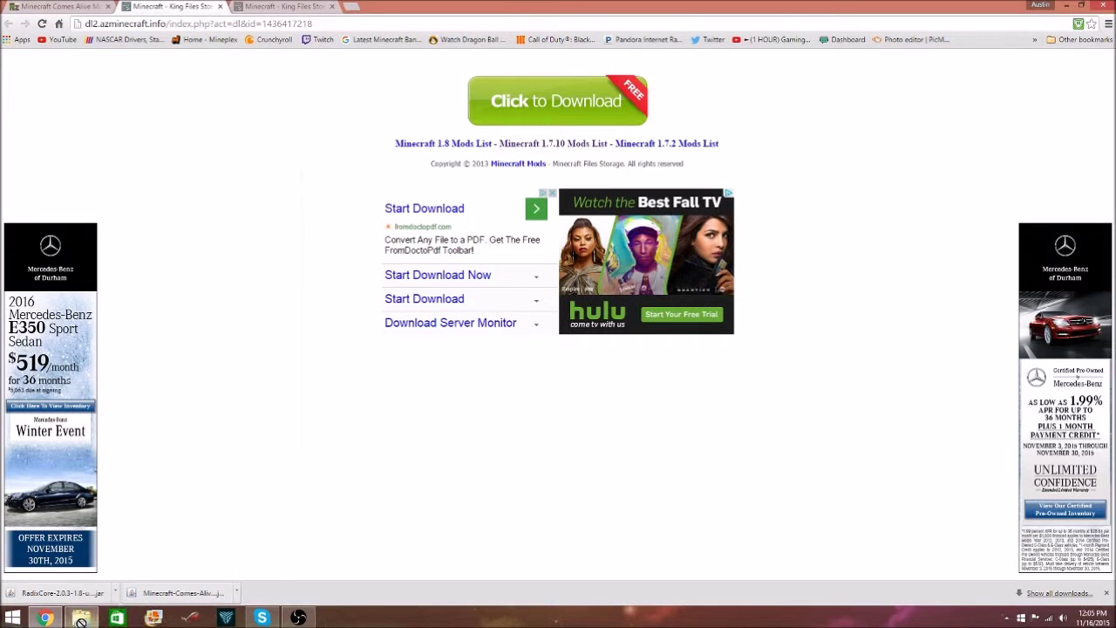
{"action": "left_click_drag", "start_coordinate": [179, 592], "coordinate": [445, 355]}
Try to delete the duplicate Minecraft-Comes-Alive-1.8-universal (2) from the mods folder, and close the folder window
{"action": "right_click", "coordinate": [425, 201]}
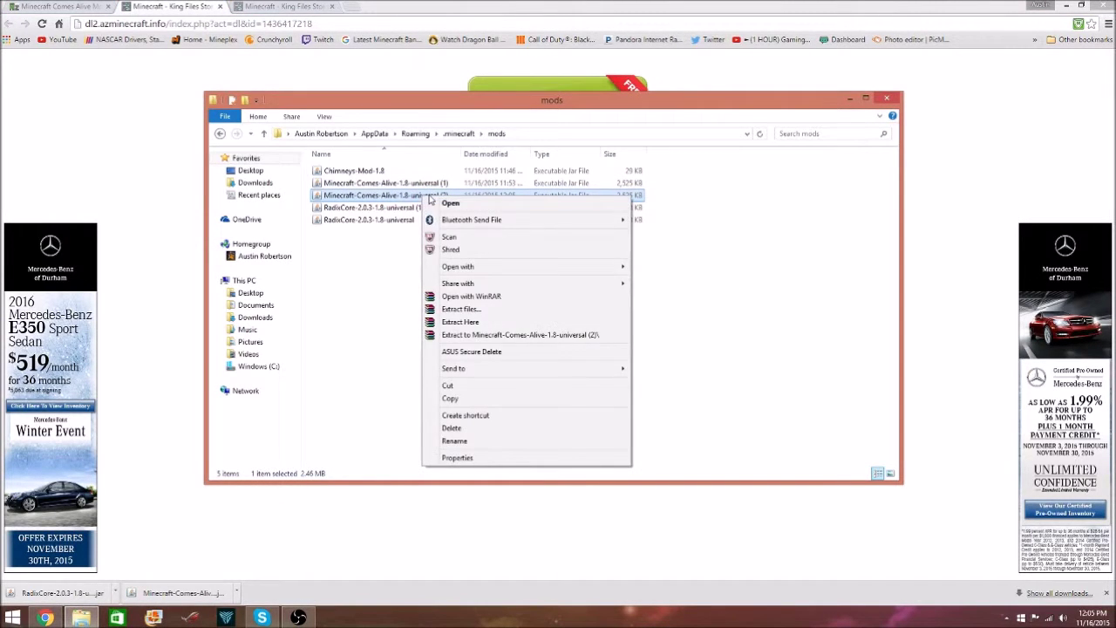
{"action": "left_click", "coordinate": [453, 427]}
{"action": "left_click", "coordinate": [289, 332]}
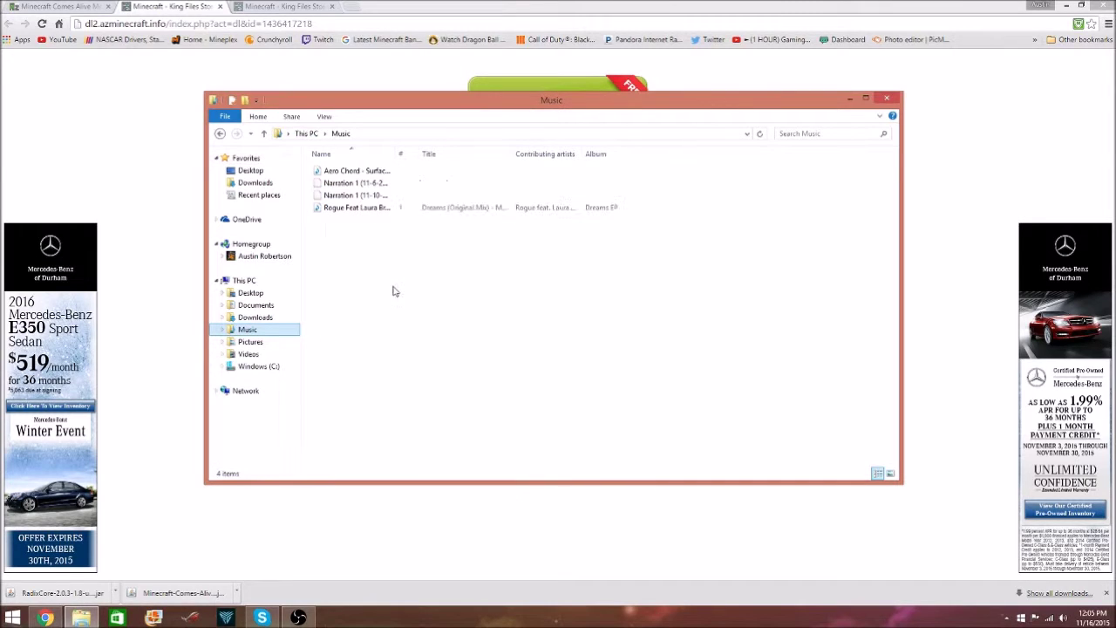
{"action": "left_click", "coordinate": [887, 100]}
Open the mods folder inside .minecraft, starting from the %appdata% location
{"action": "key", "text": "super+r"}
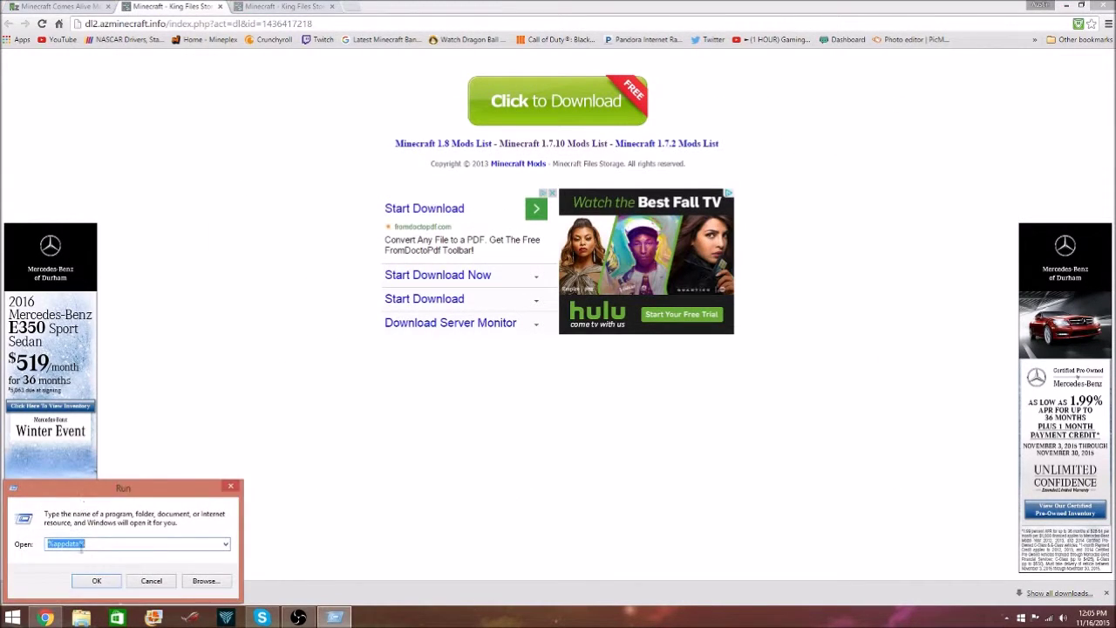
{"action": "left_click", "coordinate": [96, 580]}
{"action": "left_click", "coordinate": [390, 172]}
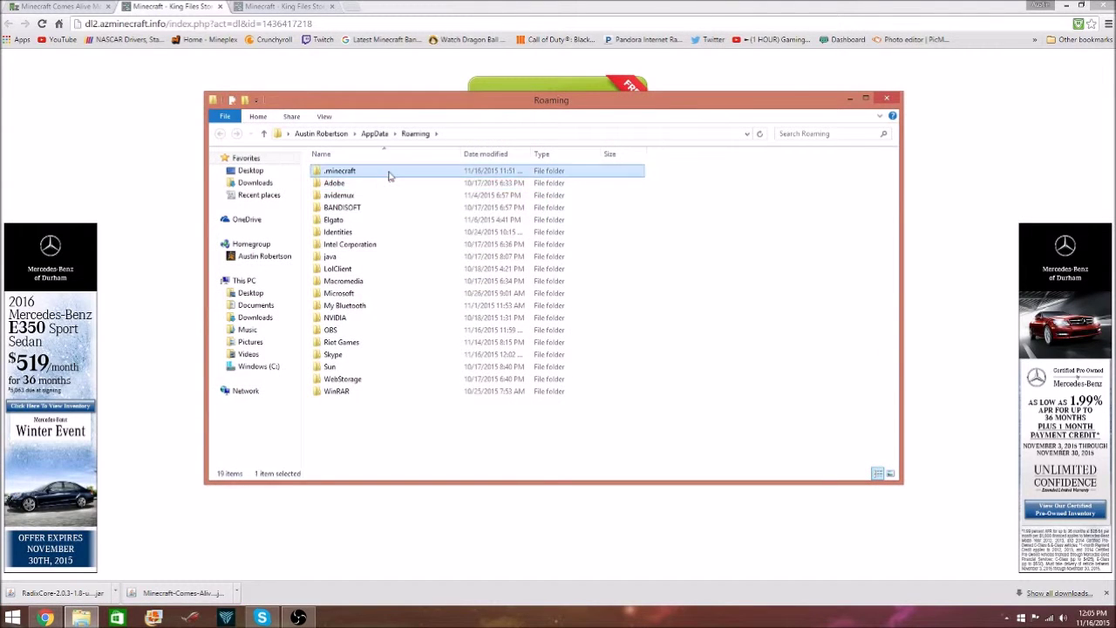
{"action": "double_click", "coordinate": [389, 173]}
{"action": "left_click", "coordinate": [360, 209]}
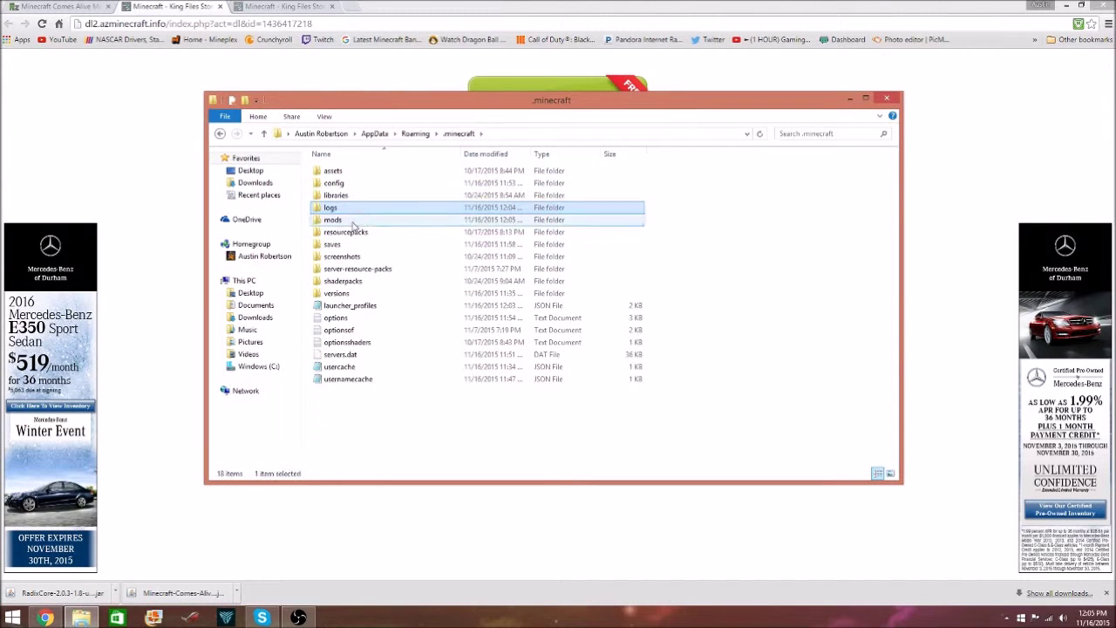
{"action": "double_click", "coordinate": [353, 223]}
Delete the duplicates Minecraft-Comes-Alive-1.8-universal (2) and RadixCore-2.0.3-1.8-universal (1) from the mods folder
{"action": "left_click", "coordinate": [420, 184]}
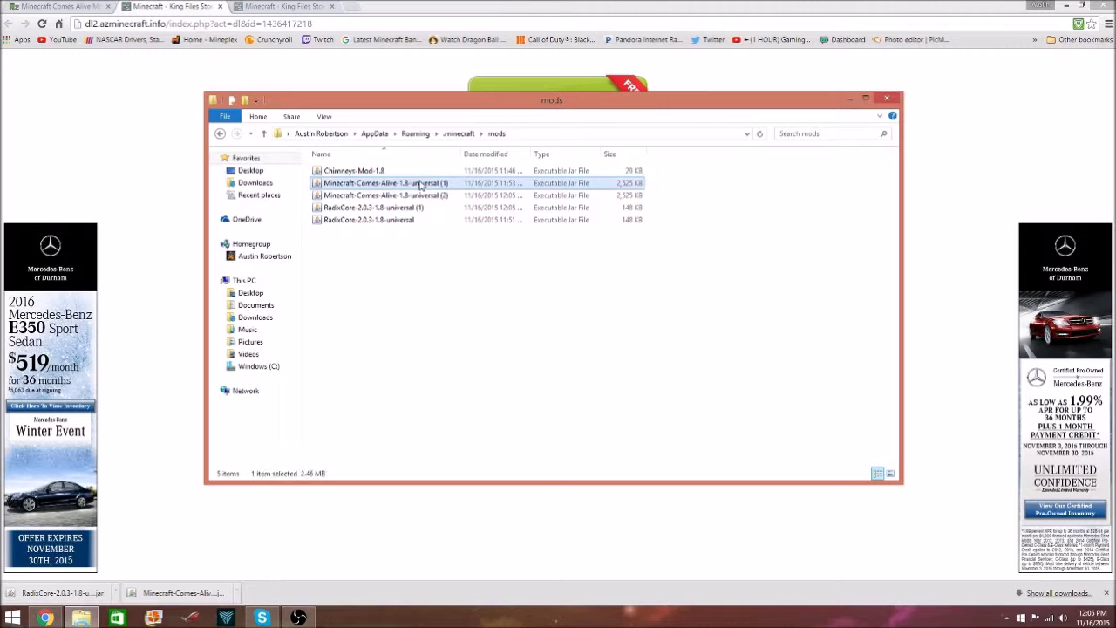
{"action": "right_click", "coordinate": [407, 195]}
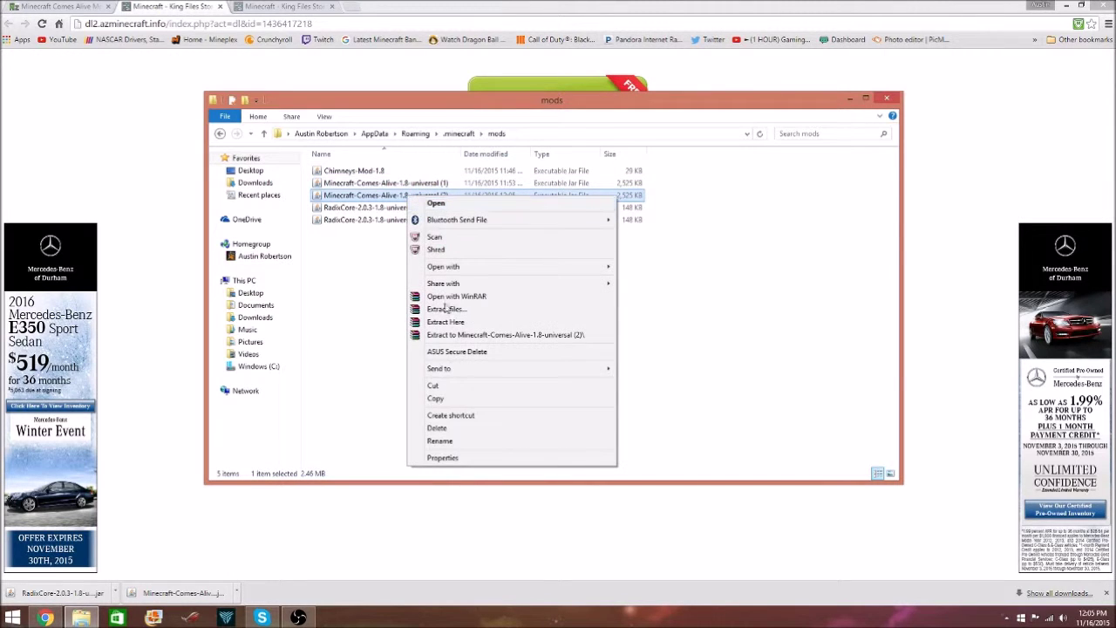
{"action": "left_click", "coordinate": [448, 428]}
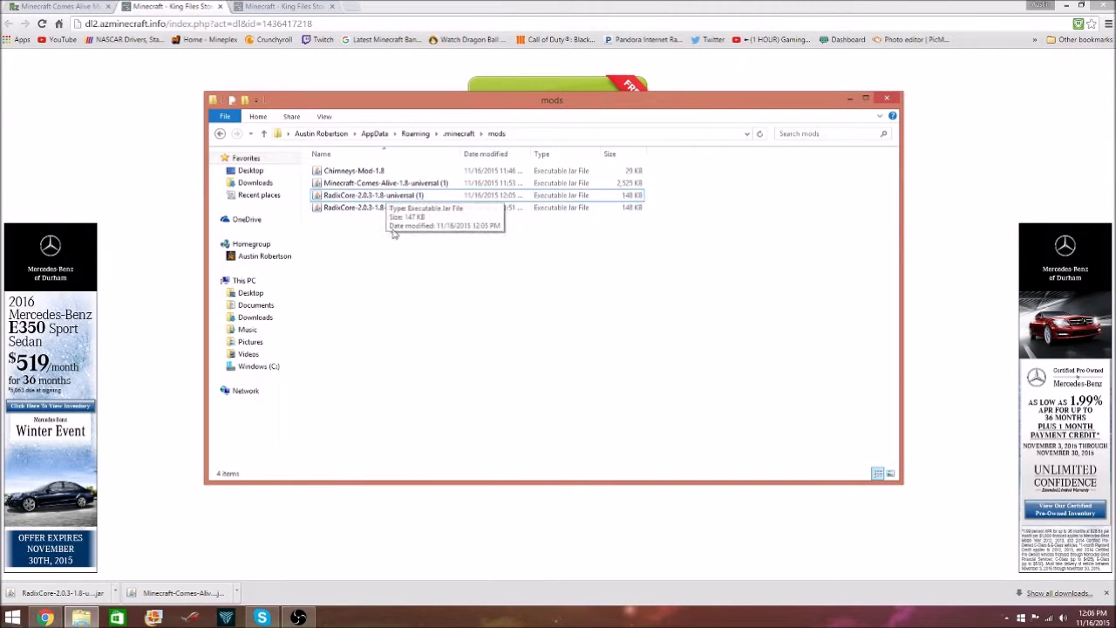
{"action": "right_click", "coordinate": [389, 197]}
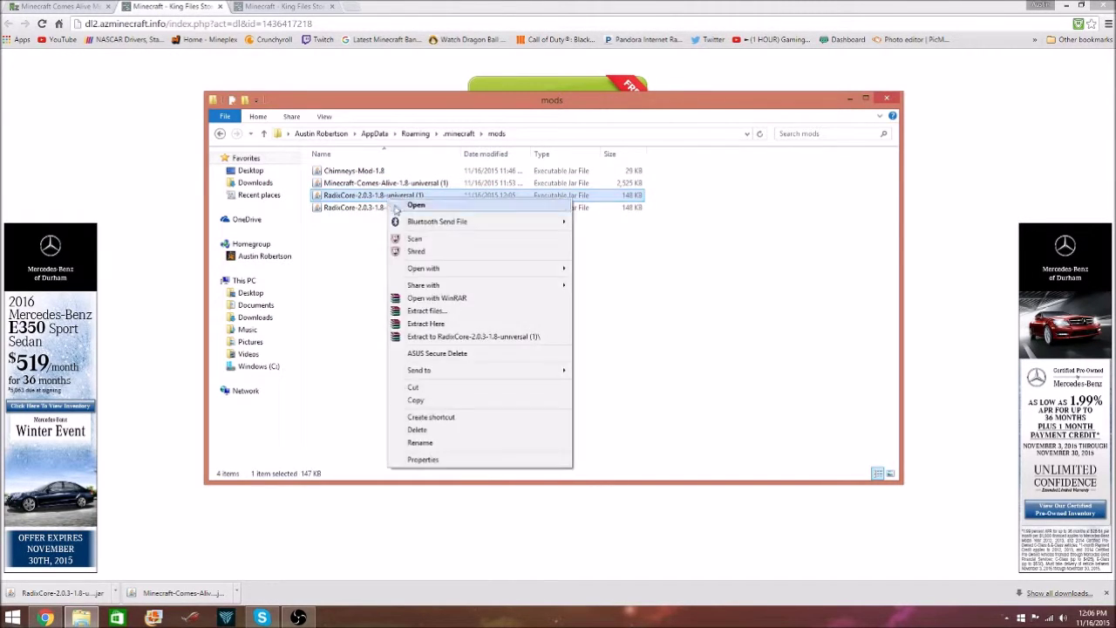
{"action": "left_click", "coordinate": [418, 430]}
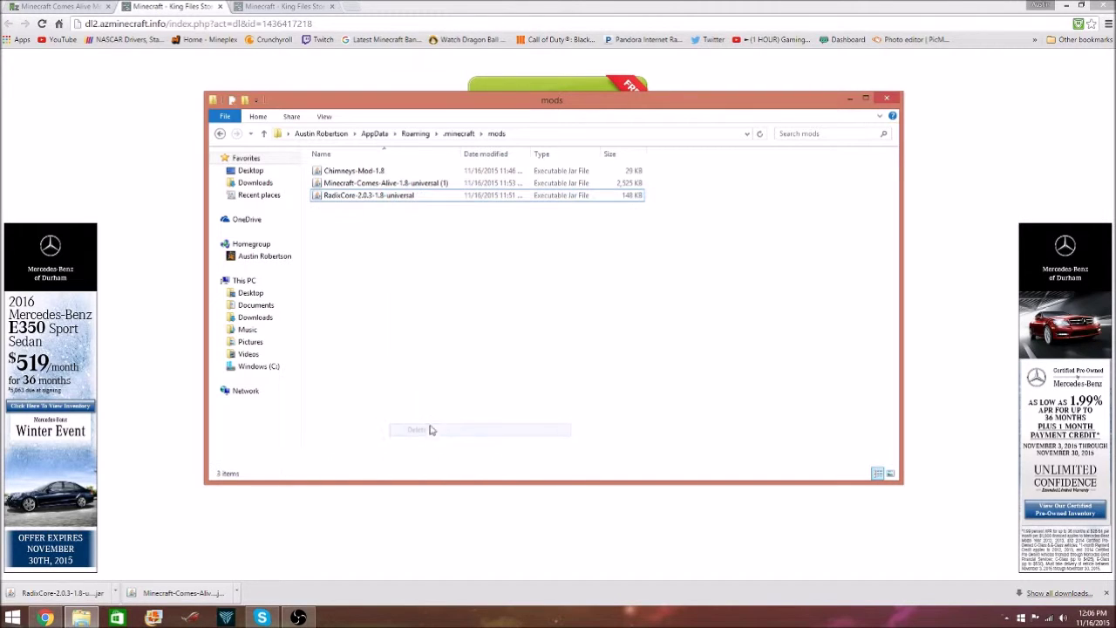
Minimize the mods folder and browser windows, and launch Minecraft with the forge profile
{"action": "left_click", "coordinate": [853, 99]}
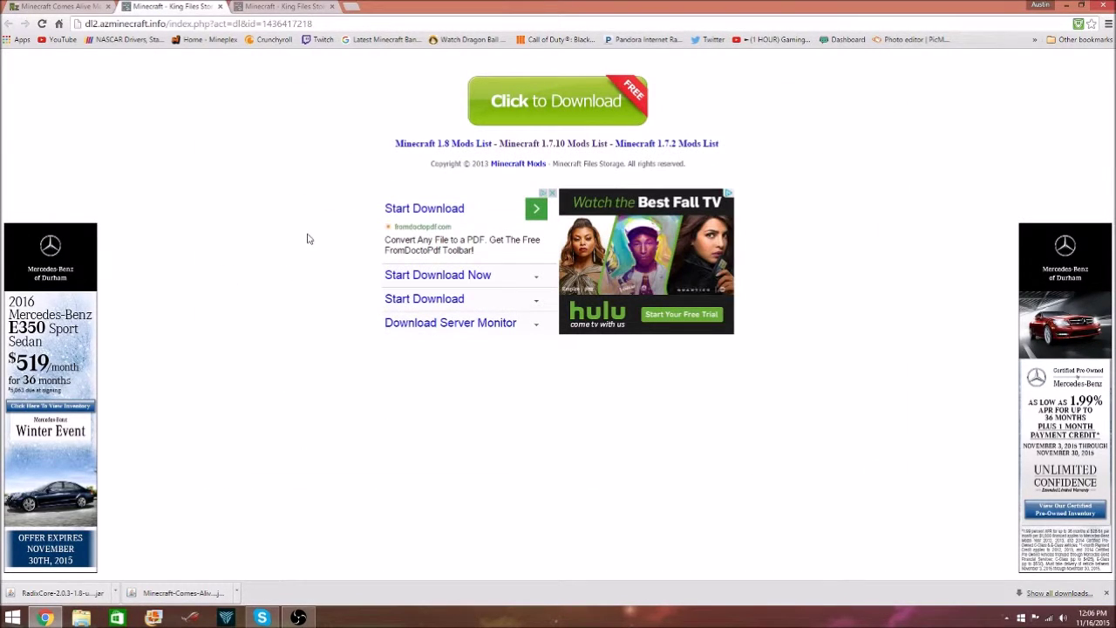
{"action": "left_click", "coordinate": [1065, 5]}
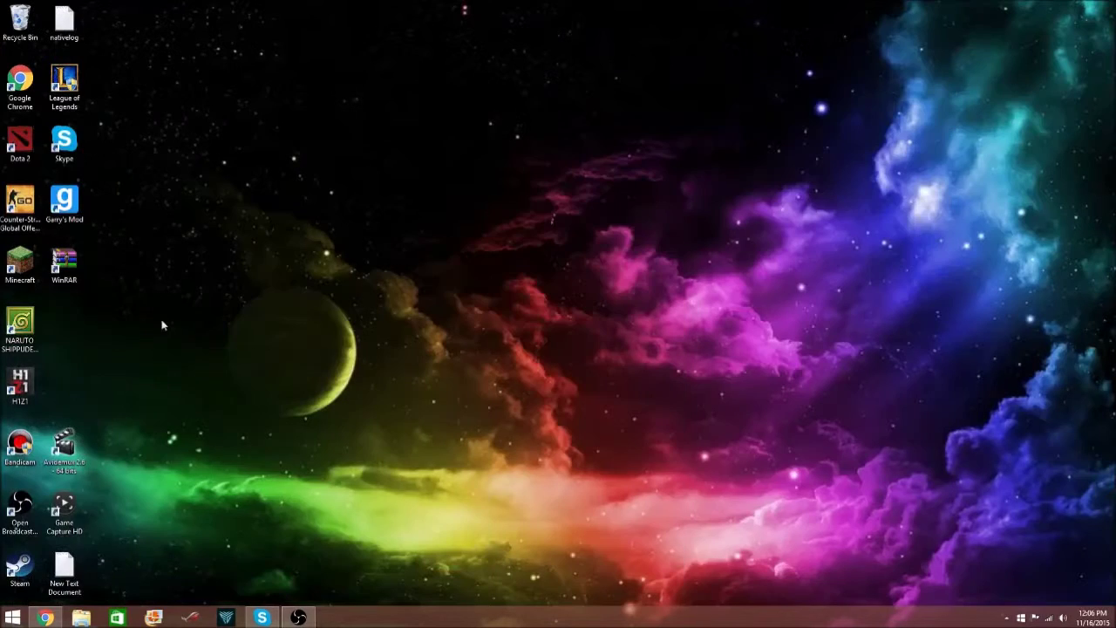
{"action": "double_click", "coordinate": [27, 266]}
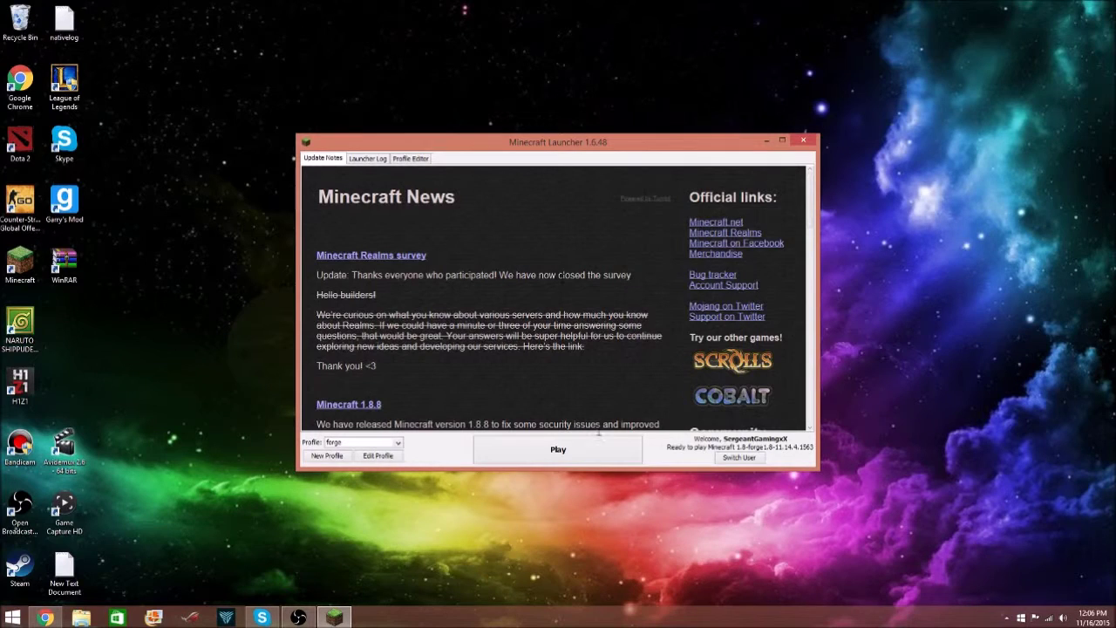
{"action": "left_click", "coordinate": [553, 451]}
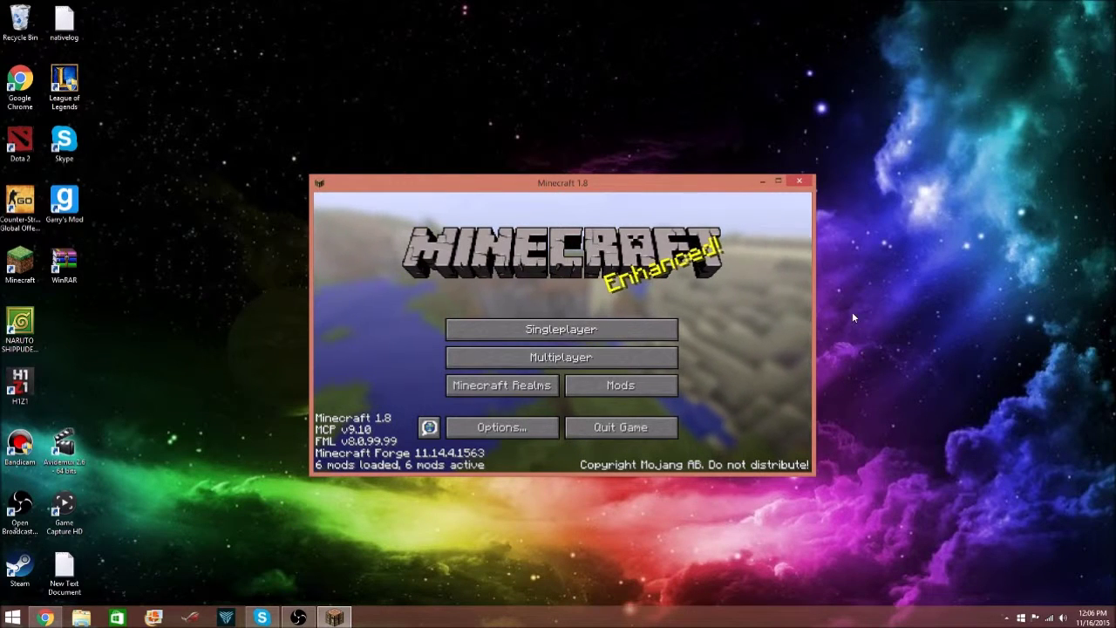
Close the finished mod download pages and the downloads bar in Chrome, and minimize the browser
{"action": "left_click", "coordinate": [44, 617]}
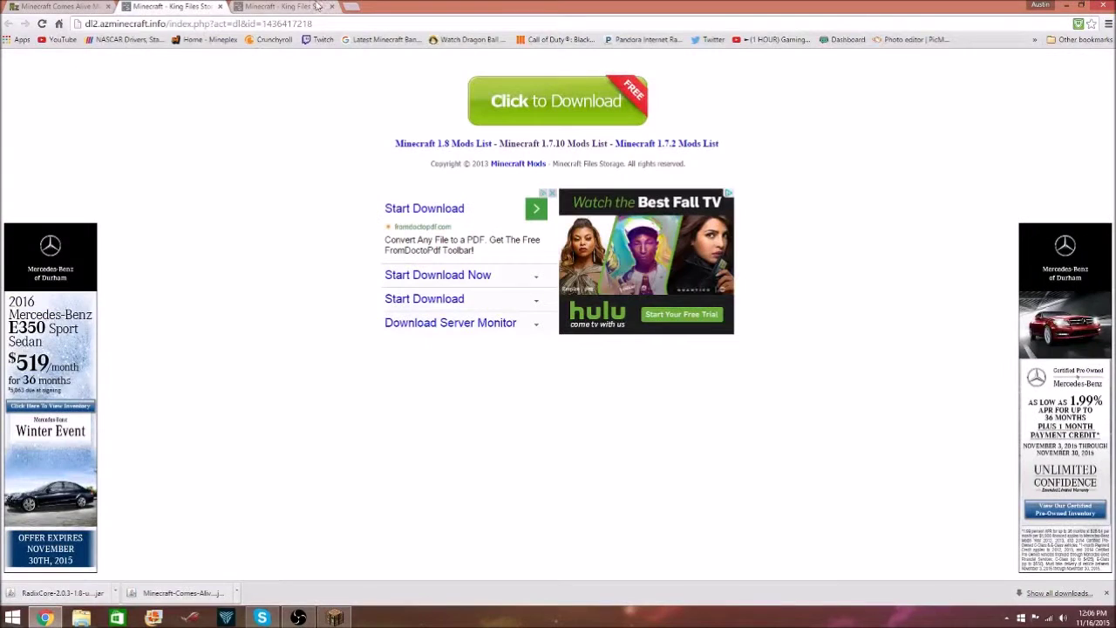
{"action": "left_click", "coordinate": [221, 7]}
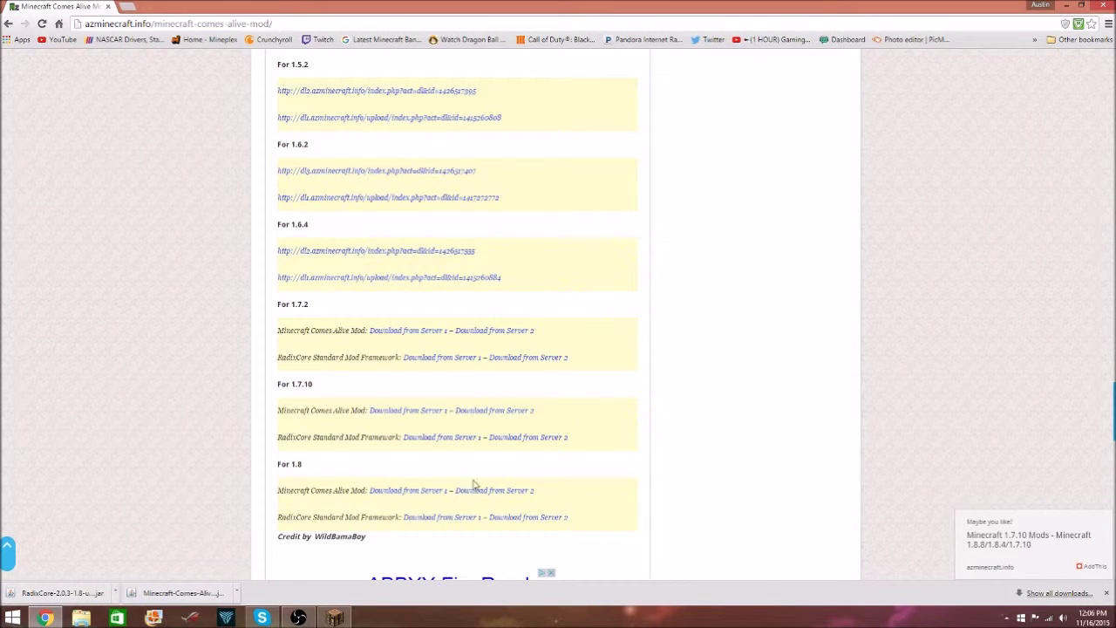
{"action": "left_click", "coordinate": [1106, 592]}
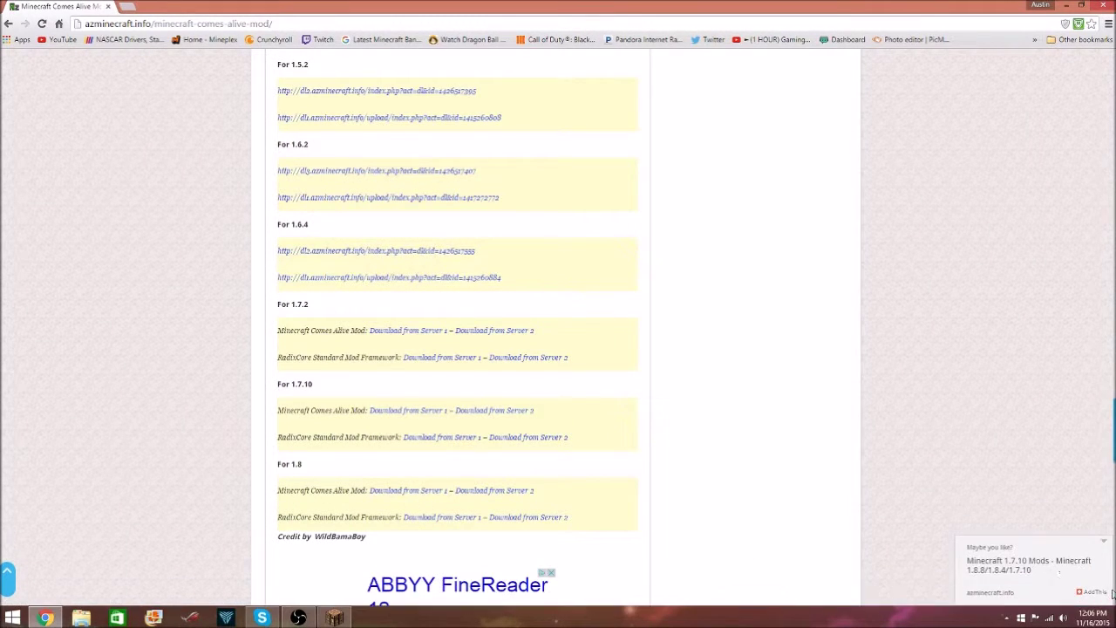
{"action": "left_click", "coordinate": [1065, 5]}
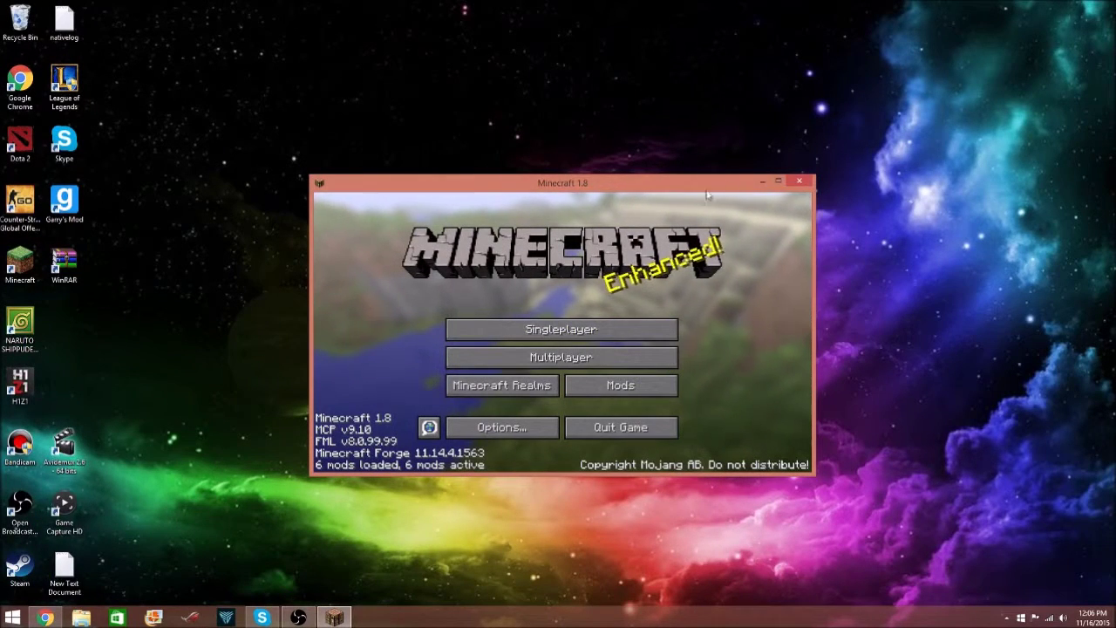
Check the game's mod list for Chimneys, RadixCore and Minecraft Comes Alive, and return to the main menu
{"action": "left_click", "coordinate": [633, 386]}
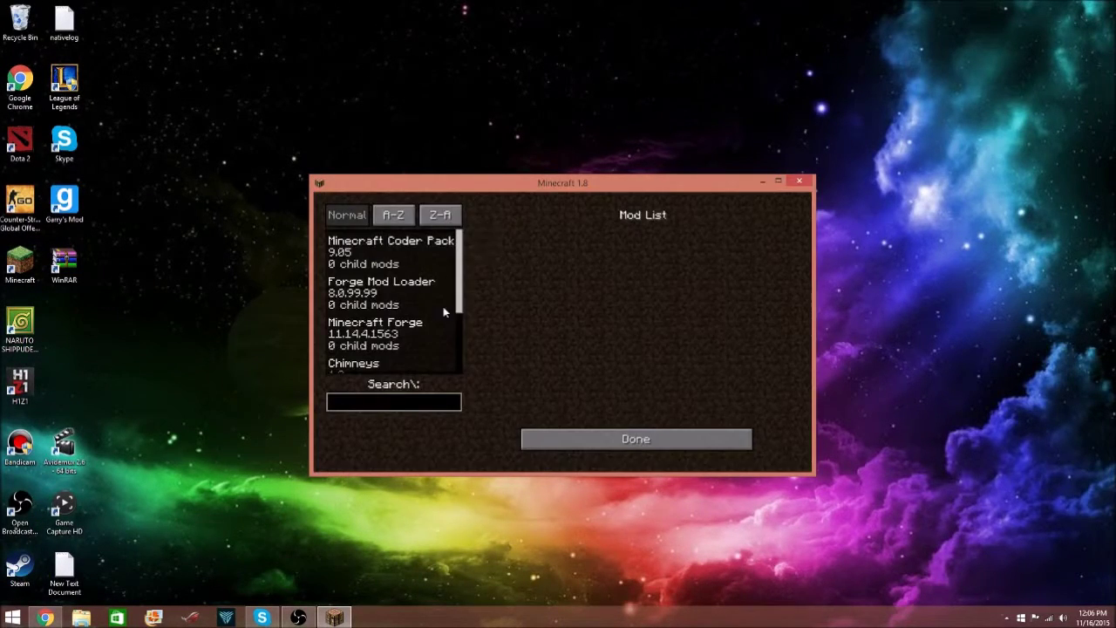
{"action": "left_click_drag", "start_coordinate": [458, 280], "coordinate": [459, 366]}
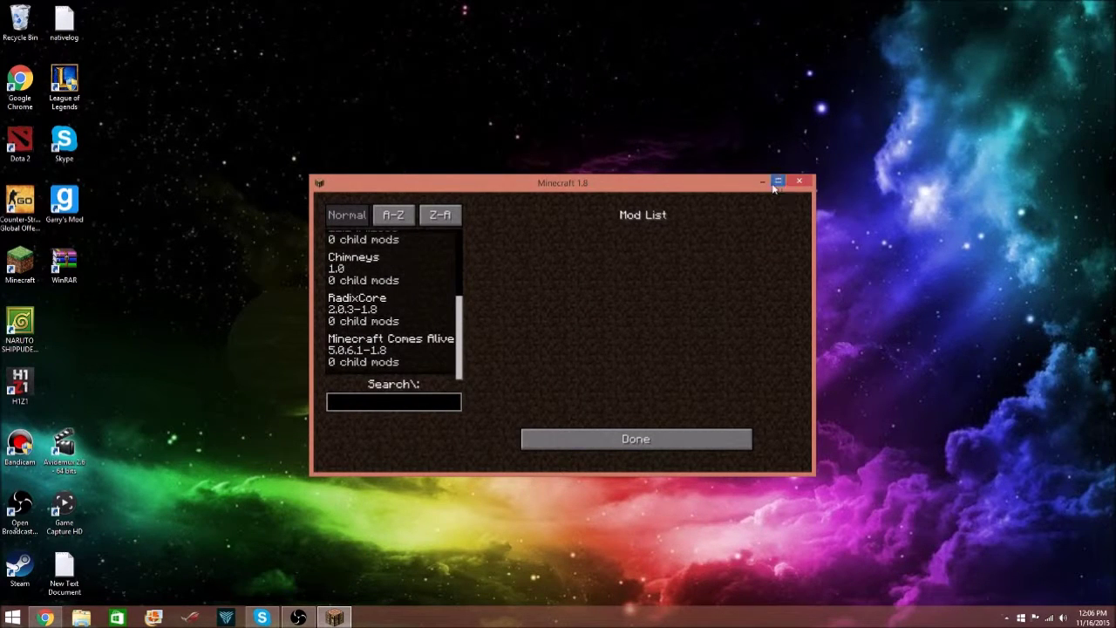
{"action": "left_click", "coordinate": [666, 437]}
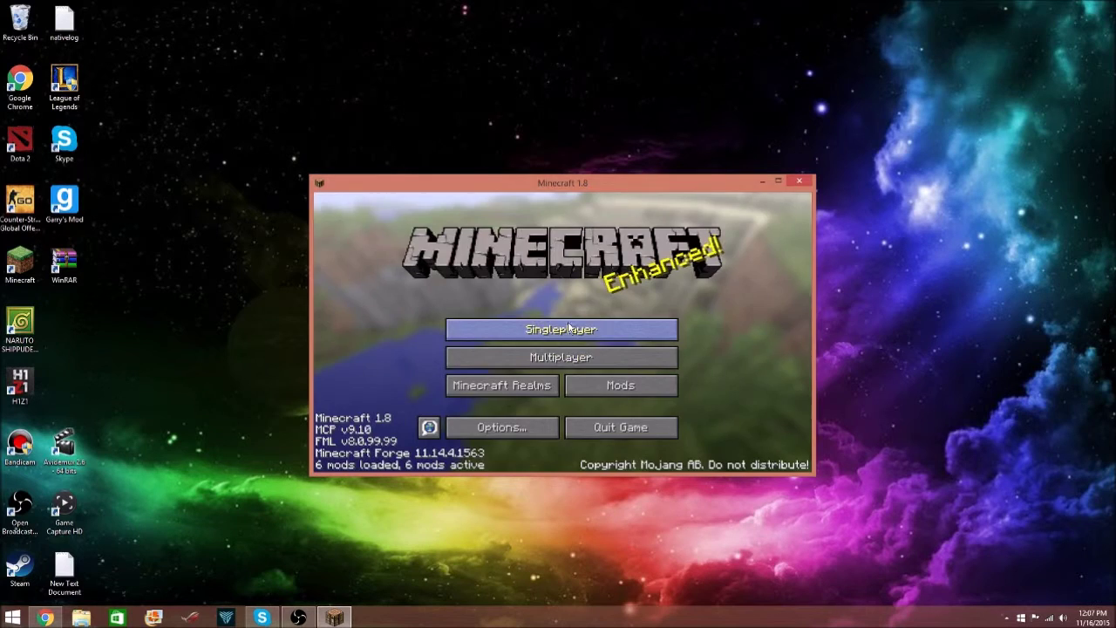
Create a new single-player world named New World in Creative mode
{"action": "left_click", "coordinate": [610, 329]}
{"action": "left_click", "coordinate": [641, 424]}
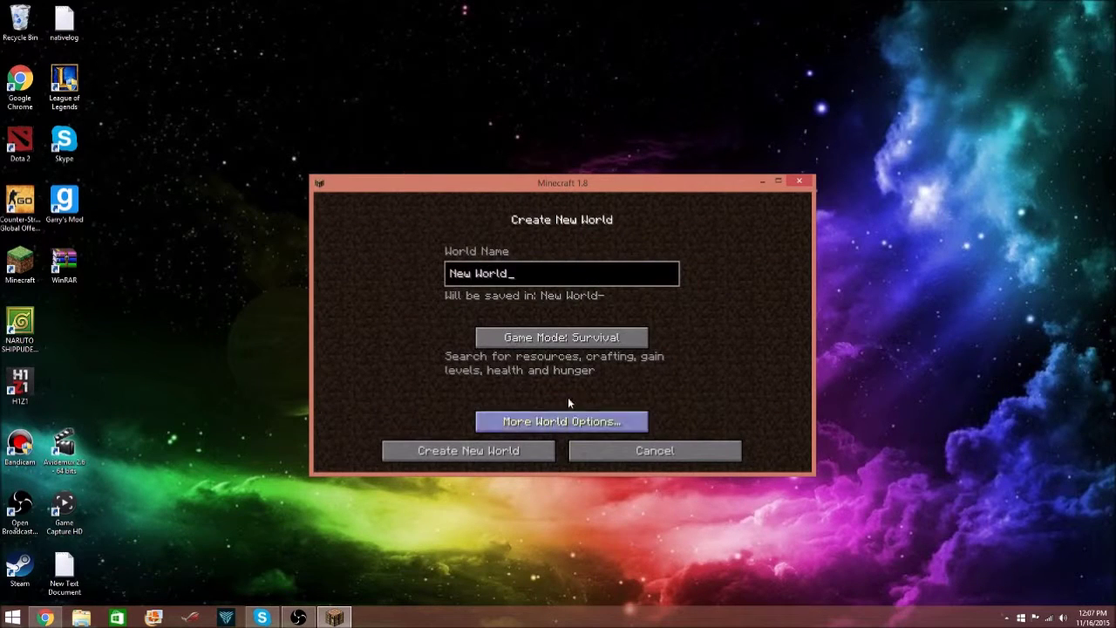
{"action": "left_click", "coordinate": [602, 337]}
{"action": "left_click", "coordinate": [601, 336]}
{"action": "left_click", "coordinate": [419, 455]}
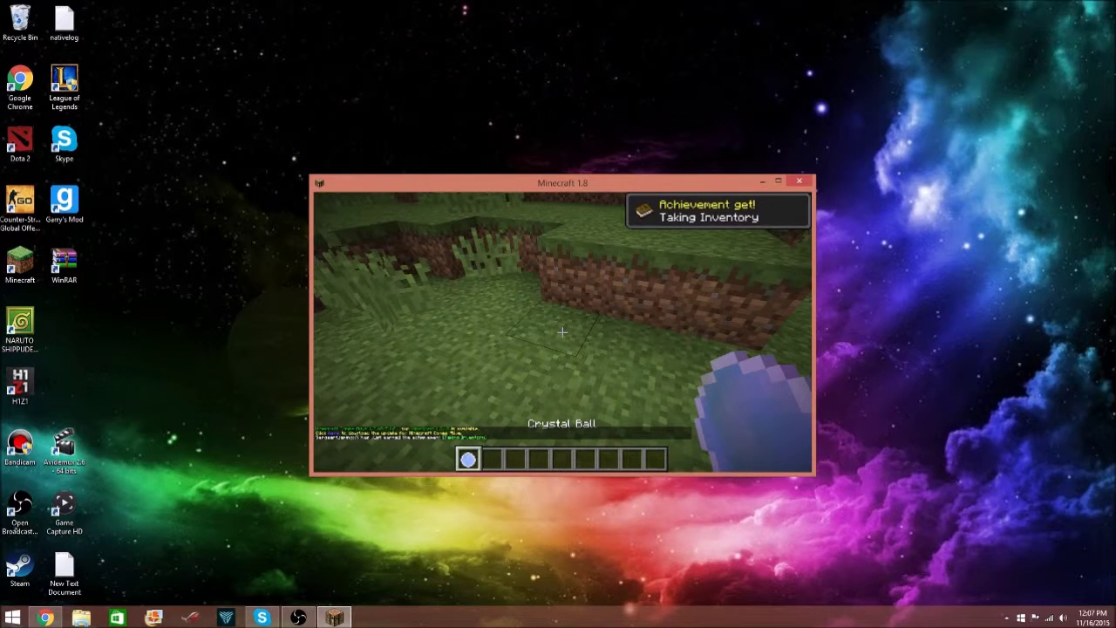
Search the creative inventory for "enga" and for "chie", and close the inventory
{"action": "key", "text": "e"}
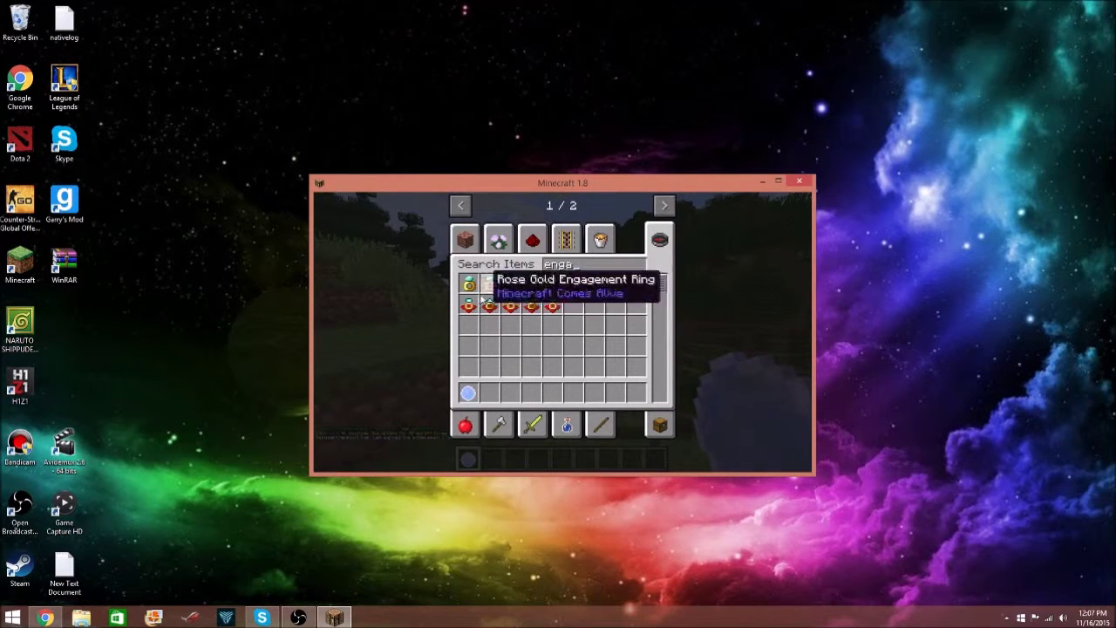
{"action": "key", "text": "BackSpace"}
{"action": "key", "text": "BackSpace"}
{"action": "key", "text": "BackSpace"}
{"action": "key", "text": "BackSpace"}
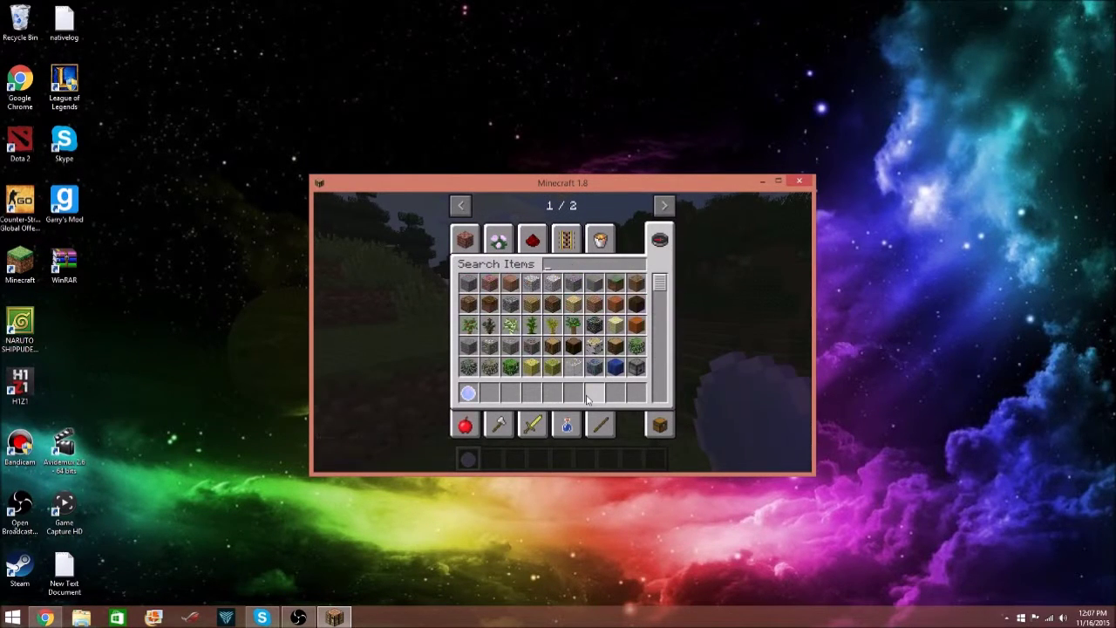
{"action": "type", "text": "chie"}
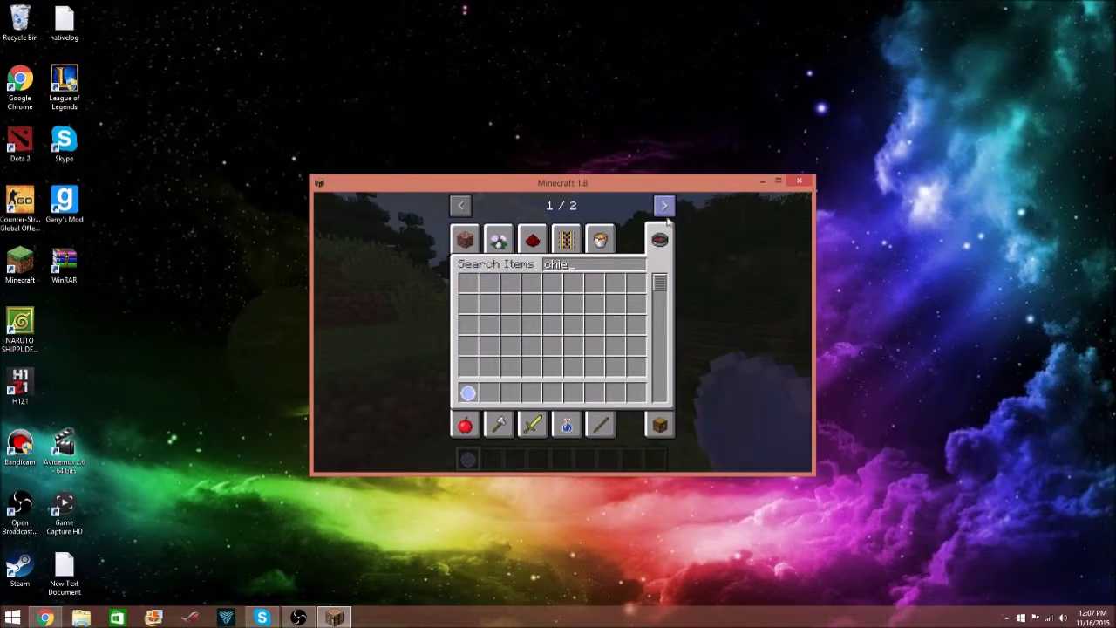
{"action": "key", "text": "Escape"}
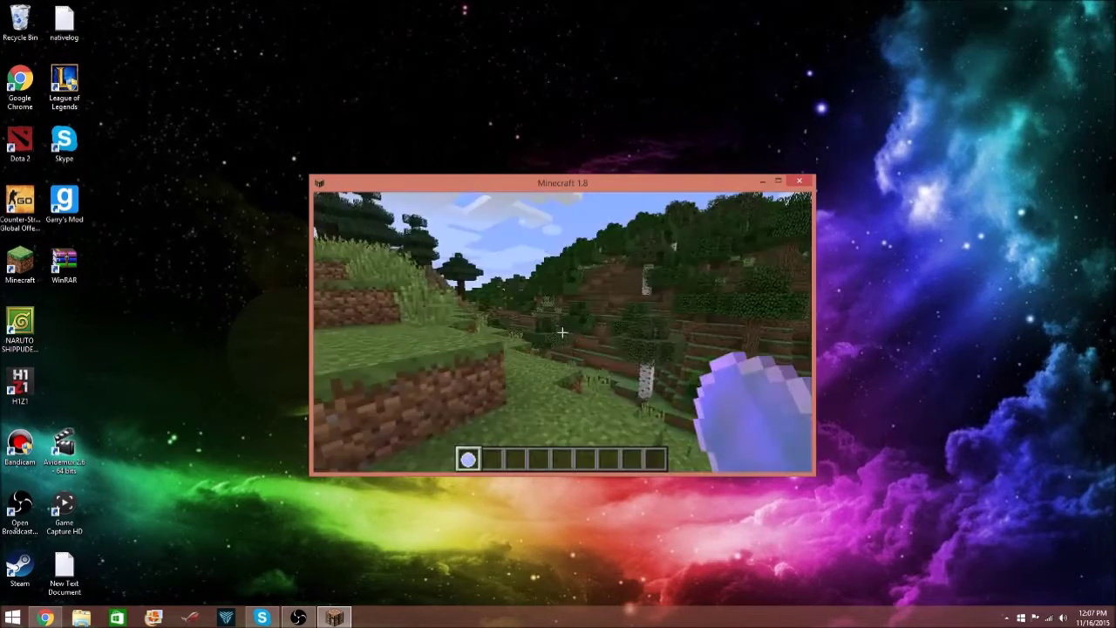
Select the empty second hotbar slot and explore the grassland around the spawn point
{"action": "key", "text": "2"}
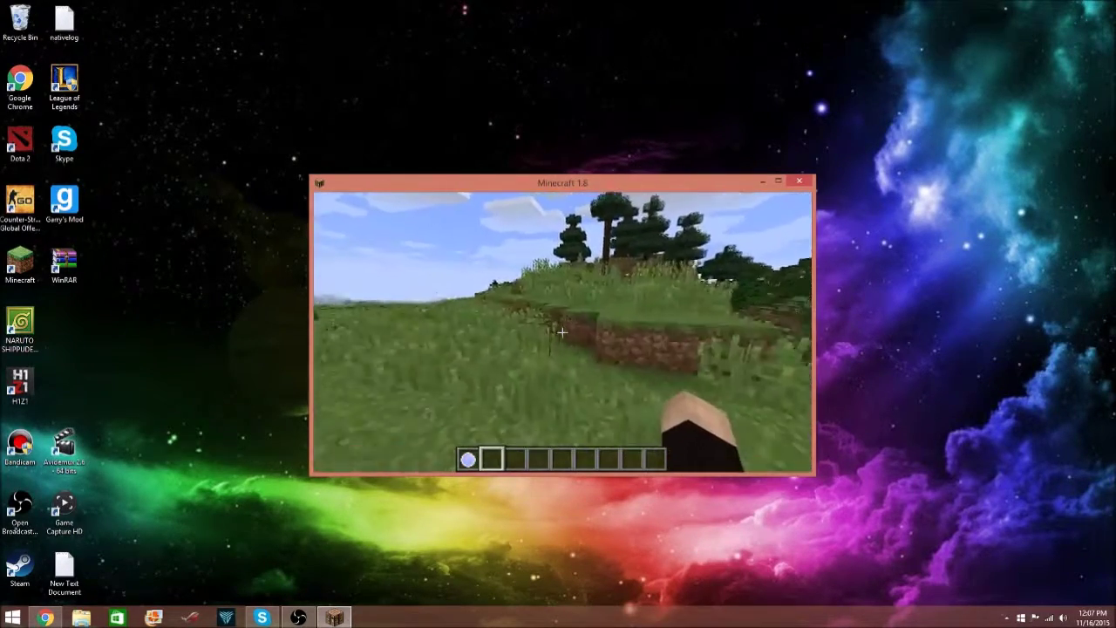
{"action": "key", "text": "w"}
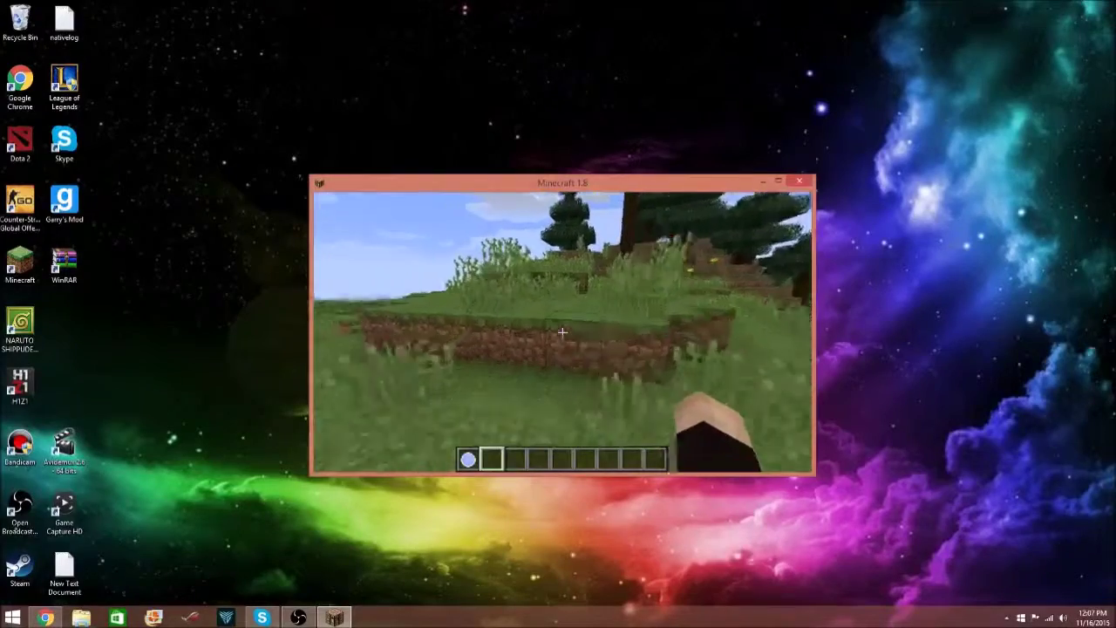
{"action": "key", "text": "w"}
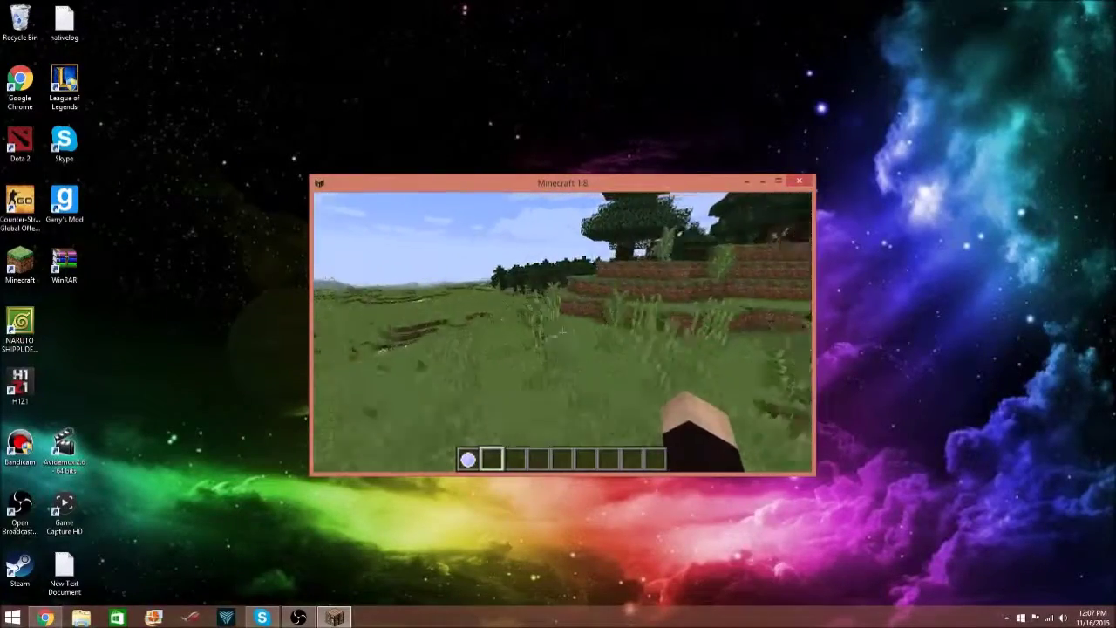
{"action": "key", "text": "w"}
{"action": "key", "text": "w"}
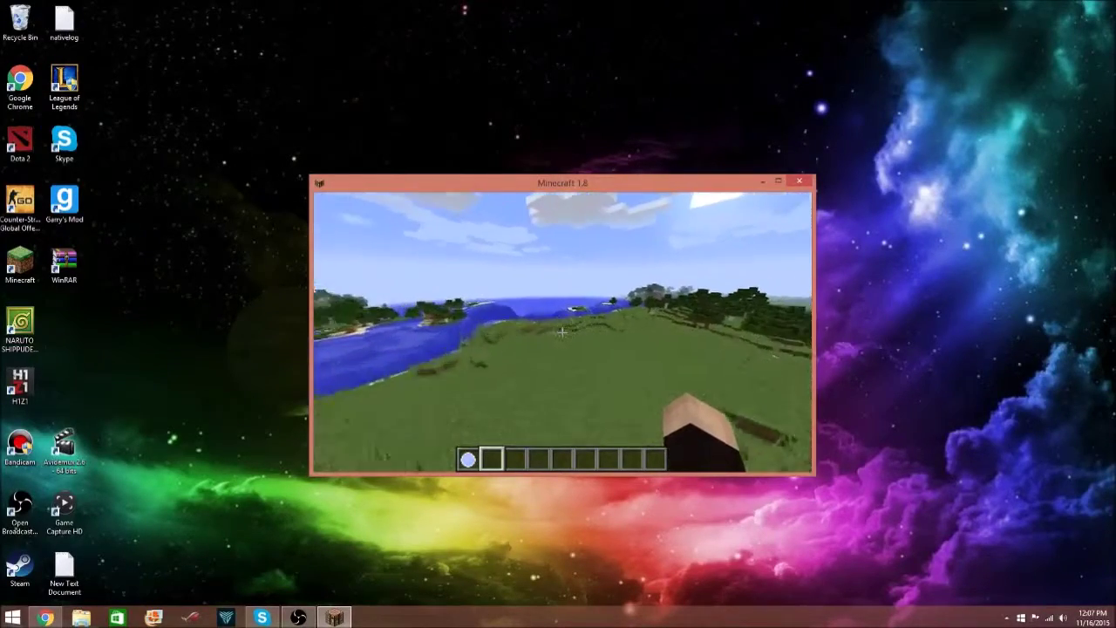
Use the Crystal Ball and open the Minecraft Comes Alive character setup at the enchanting table in the library
{"action": "key", "text": "1"}
{"action": "right_click", "coordinate": [561, 331]}
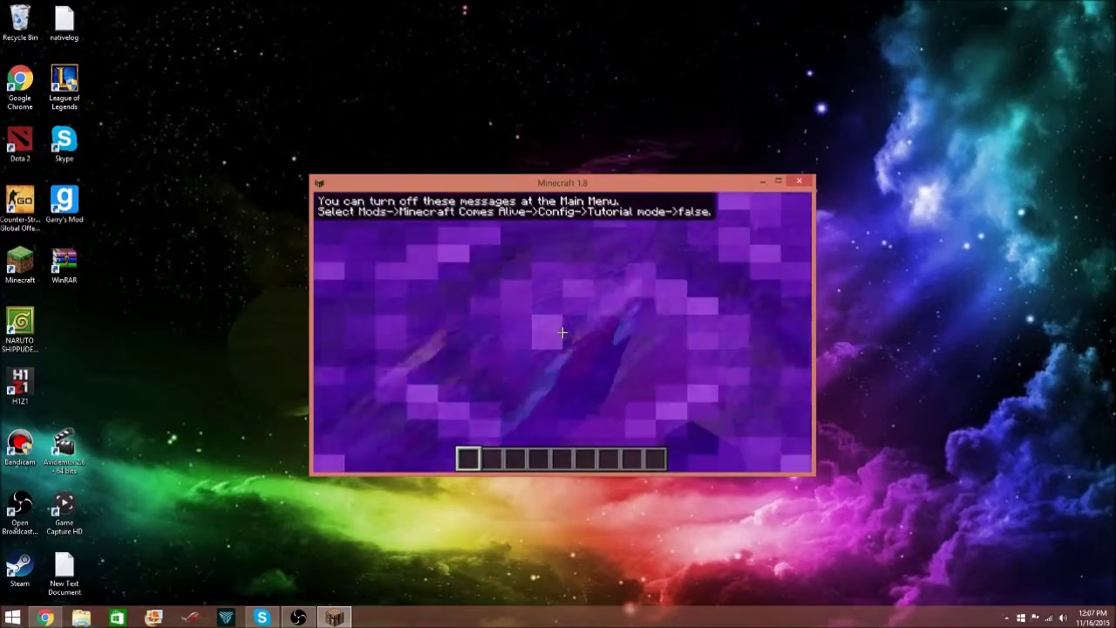
{"action": "key", "text": "w"}
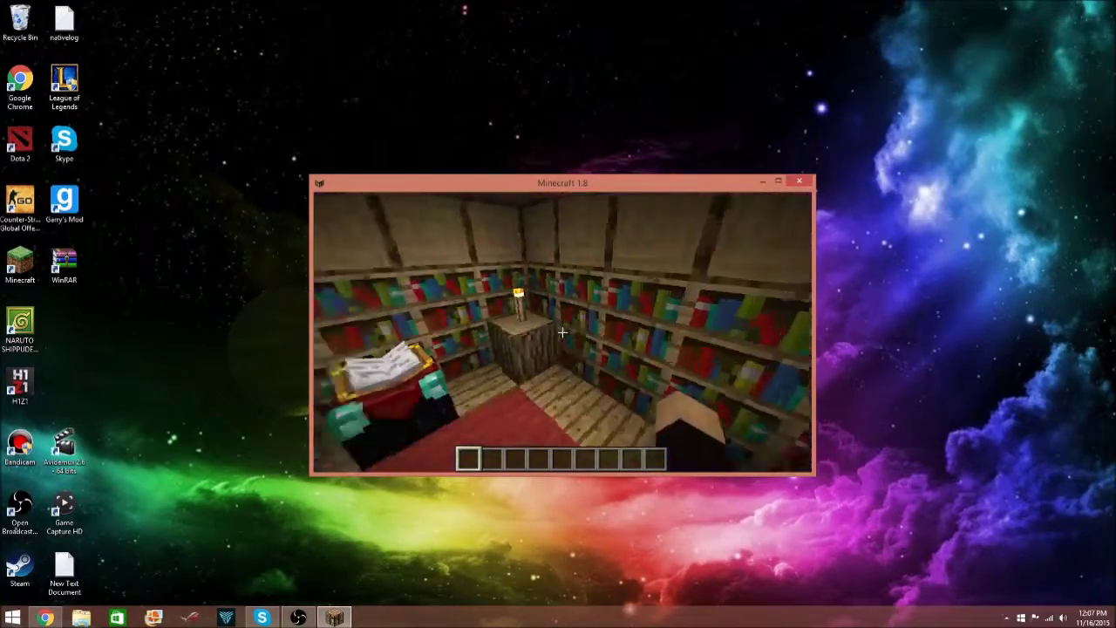
{"action": "right_click", "coordinate": [562, 331]}
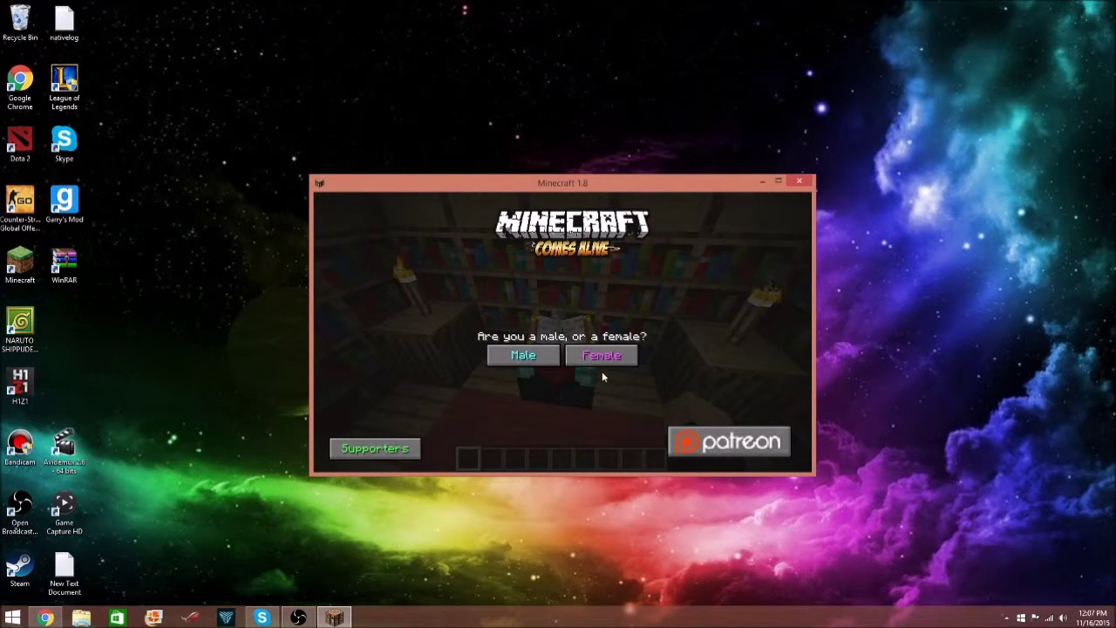
Set the character up as male, accept the suggested player name, and choose "None of these" as the destiny
{"action": "left_click", "coordinate": [518, 355]}
{"action": "left_click", "coordinate": [560, 355]}
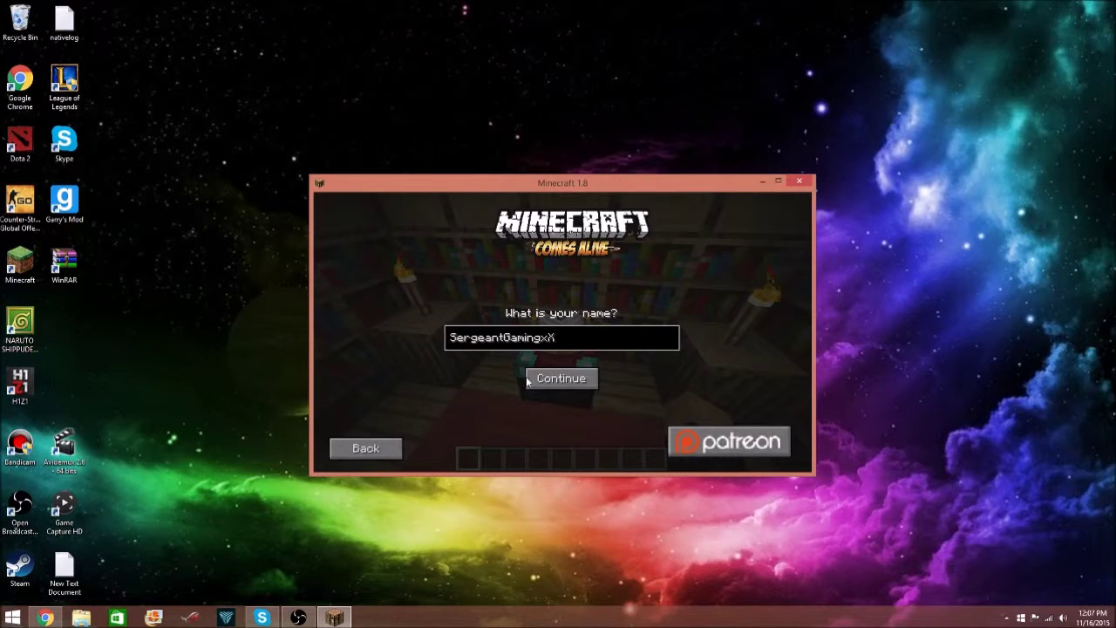
{"action": "left_click", "coordinate": [554, 380]}
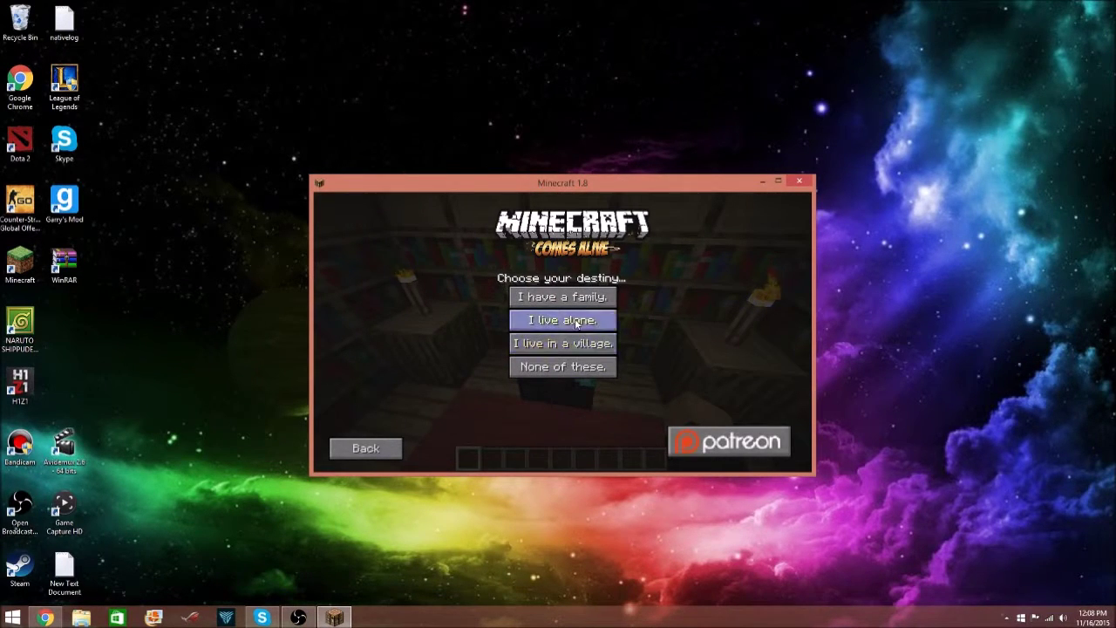
{"action": "left_click", "coordinate": [568, 370]}
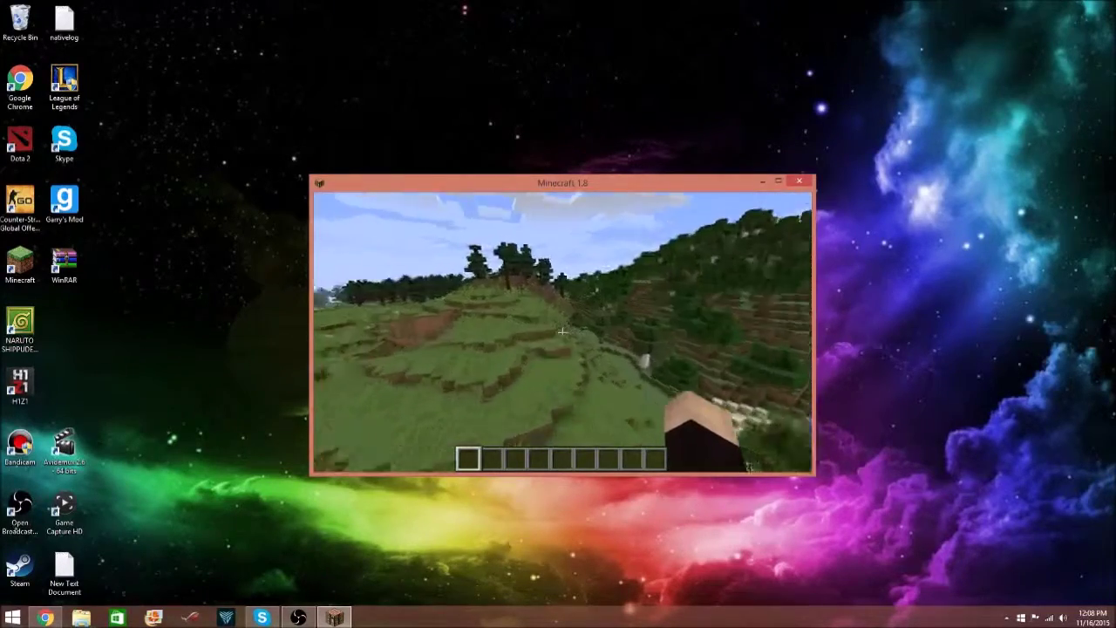
Cycle the camera through the third-person views and back to first person
{"action": "key", "text": "F5"}
{"action": "key", "text": "F5"}
{"action": "key", "text": "F5"}
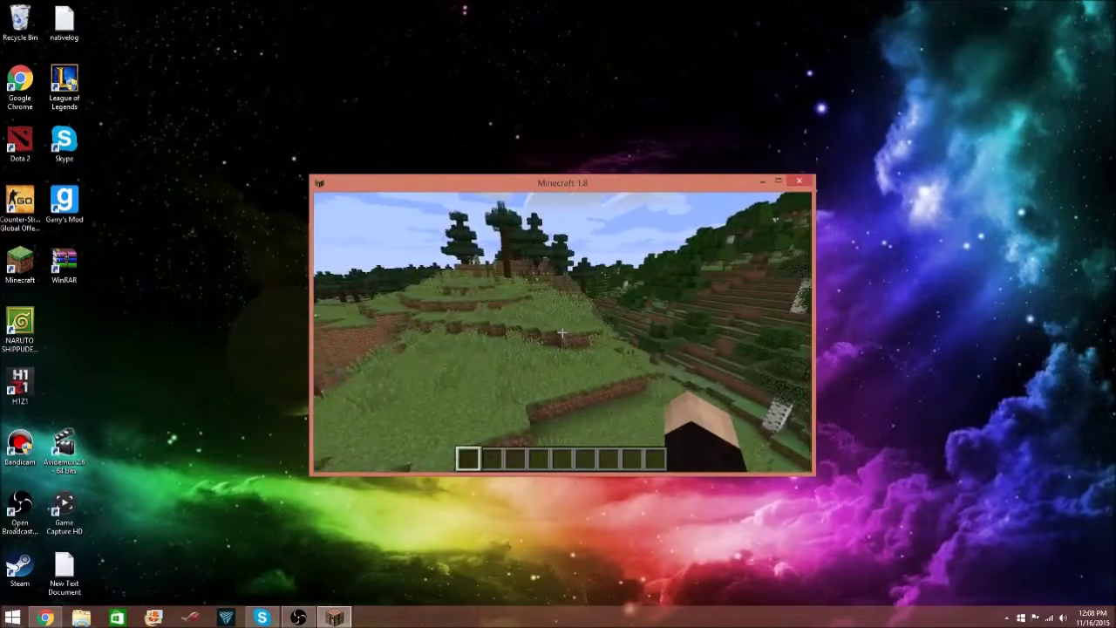